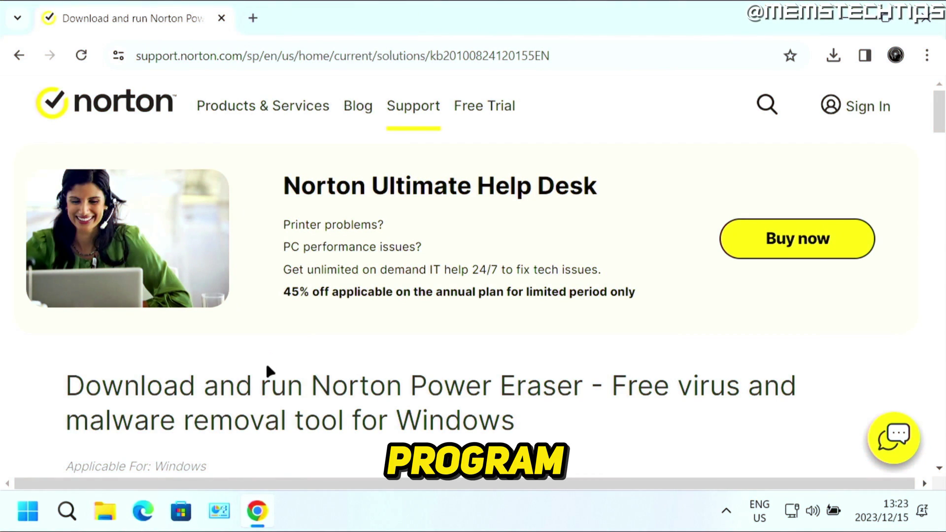
- Highlight 'Norton Power Eraser' in the heading and scroll to its 64-bit and 32-bit download links
drag(312, 386, 583, 384)
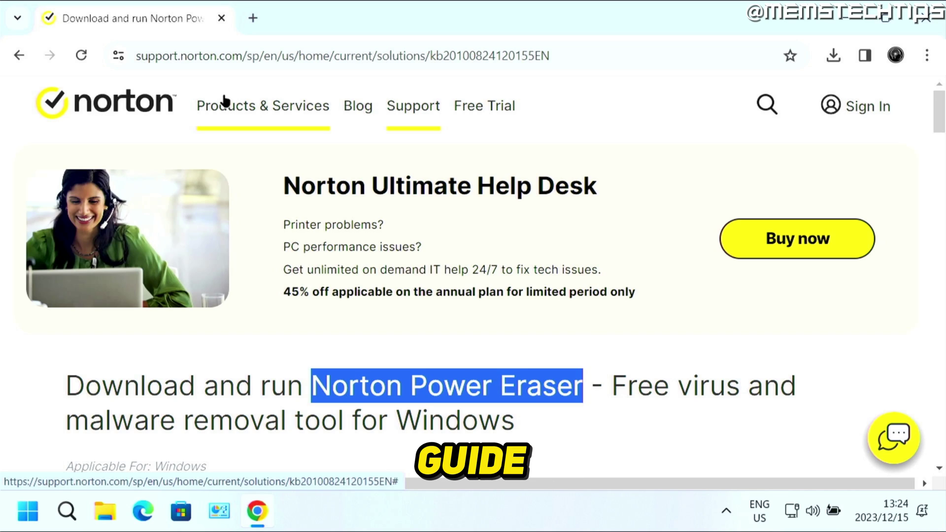
scroll(349, 376, down, 5)
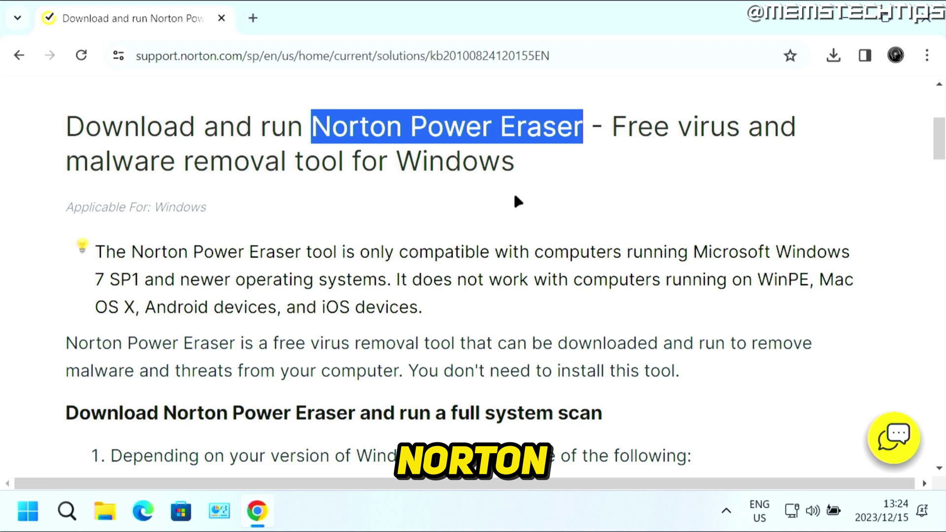
scroll(391, 186, down, 5)
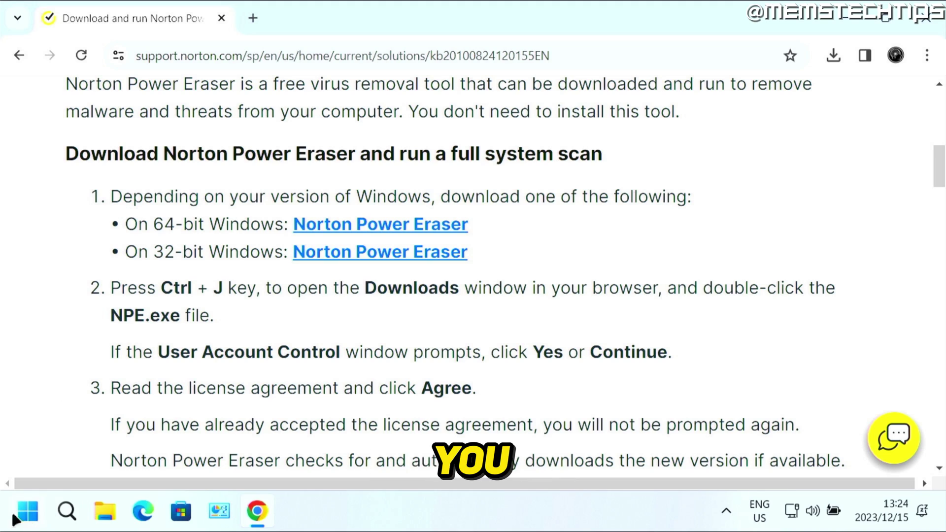
right_click(30, 518)
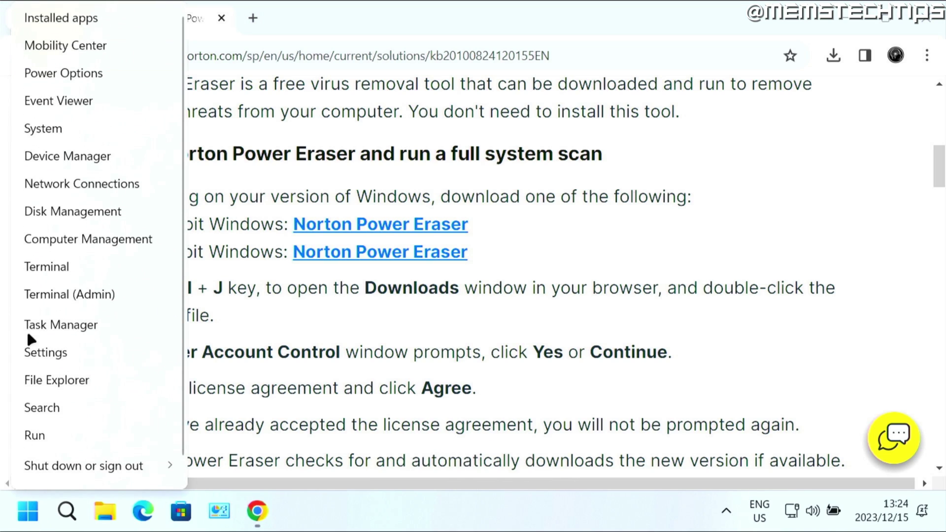
click(58, 128)
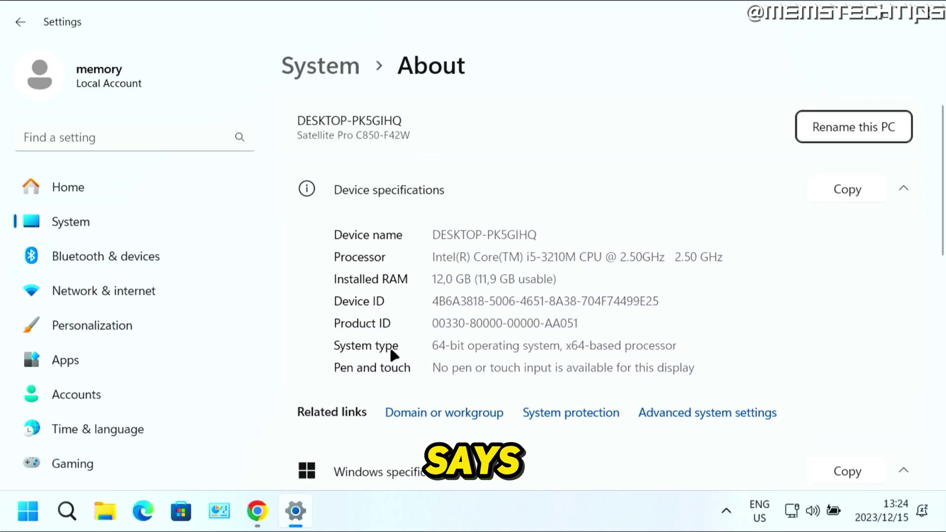
drag(433, 346, 453, 346)
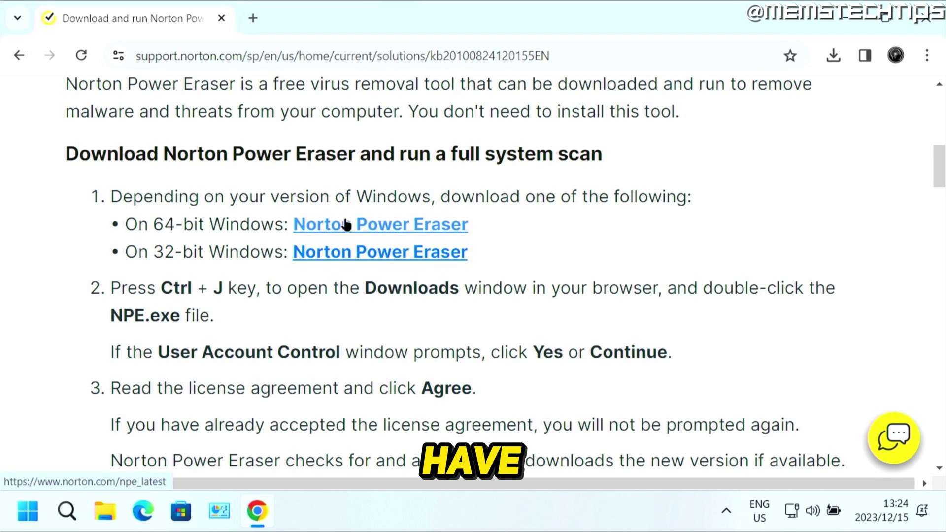
- Download the 64-bit NPE.exe (16.2 MB) and launch Norton Power Eraser
click(410, 226)
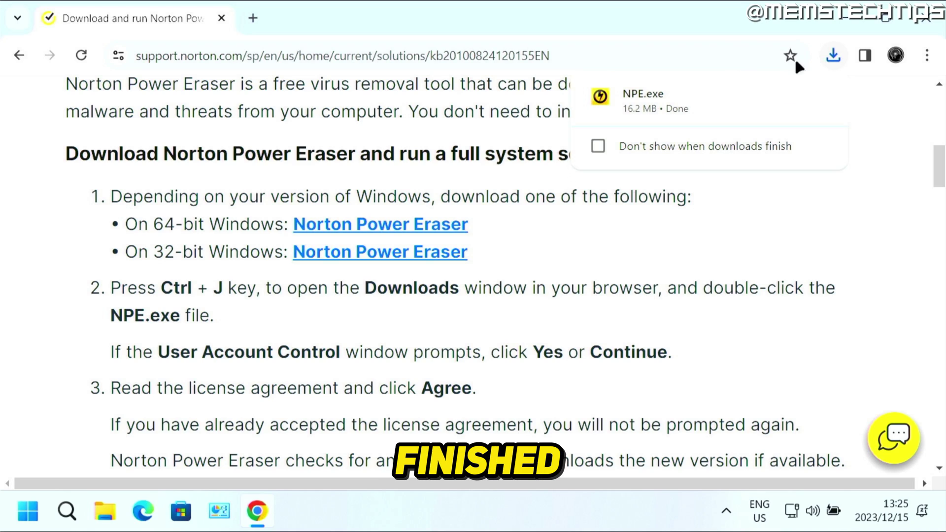
click(659, 102)
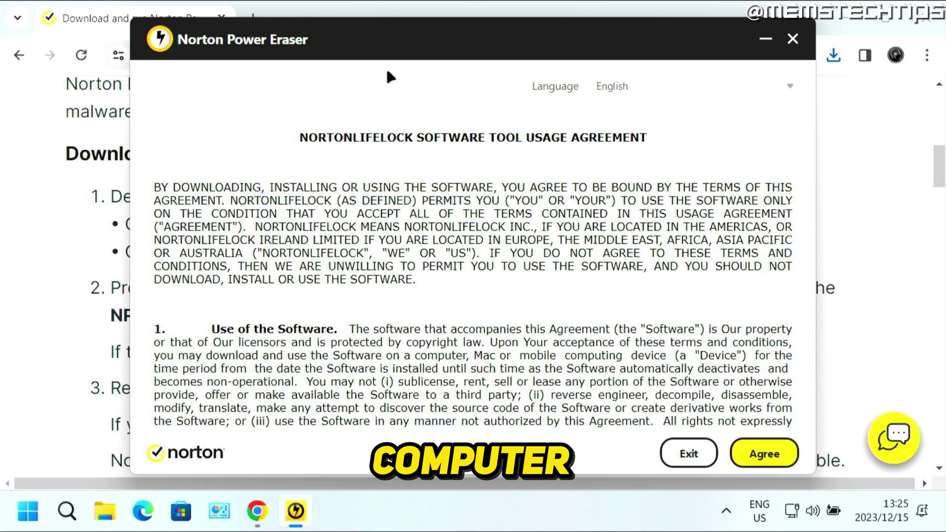
- Accept the agreement, run a Full System Scan, fix the HOSTS threat, and exit
click(764, 453)
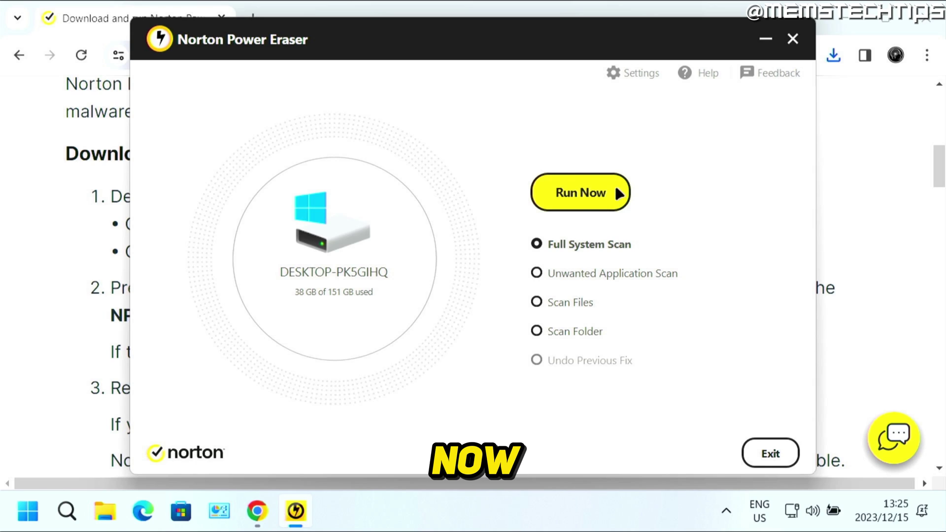
click(619, 193)
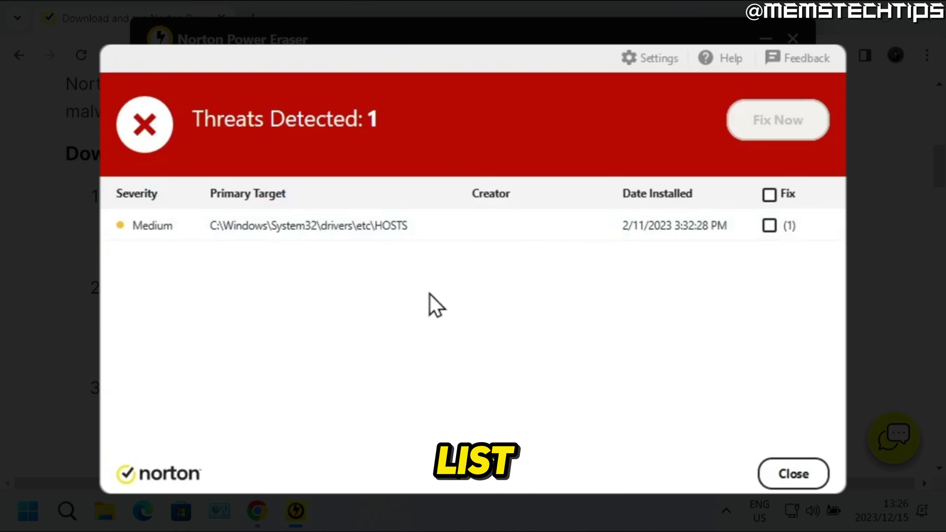
click(387, 242)
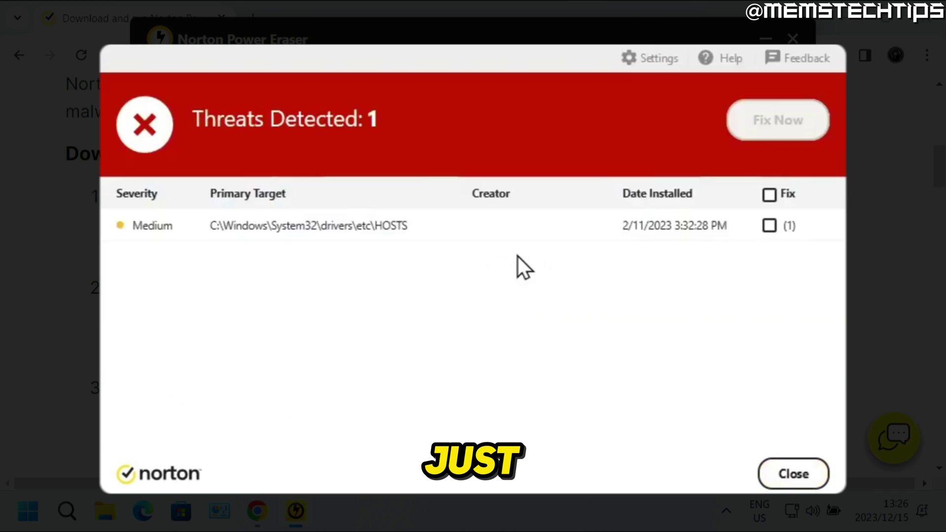
click(770, 227)
click(779, 124)
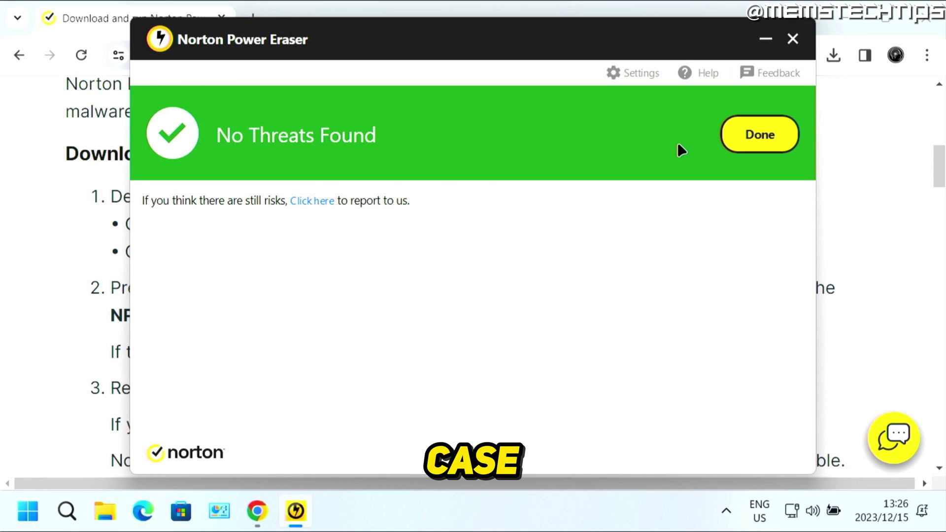
click(752, 138)
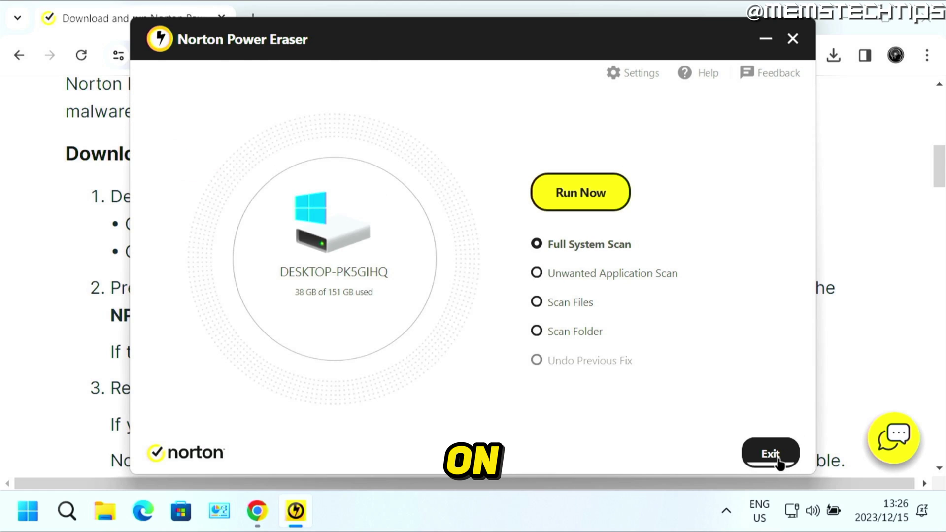
click(772, 454)
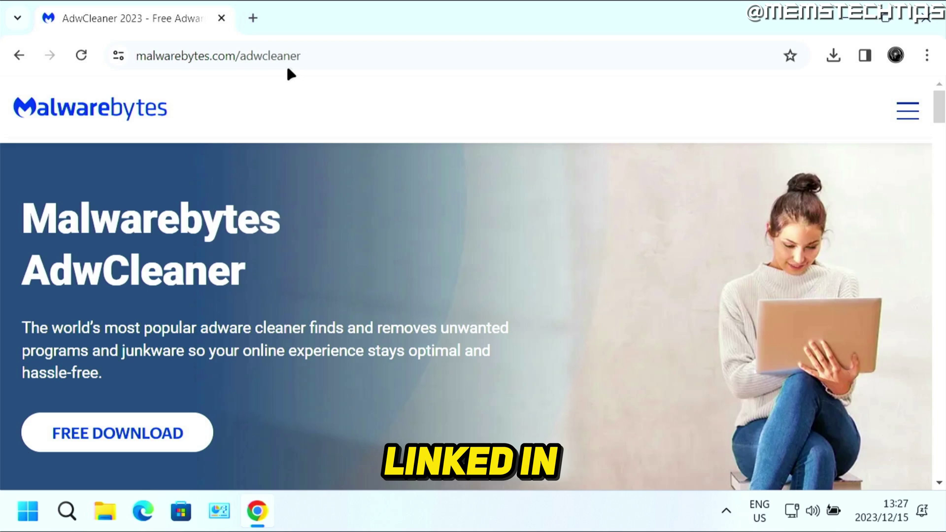
- Download adwcleaner.exe (8.4 MB) from the AdwCleaner page and launch it
click(156, 436)
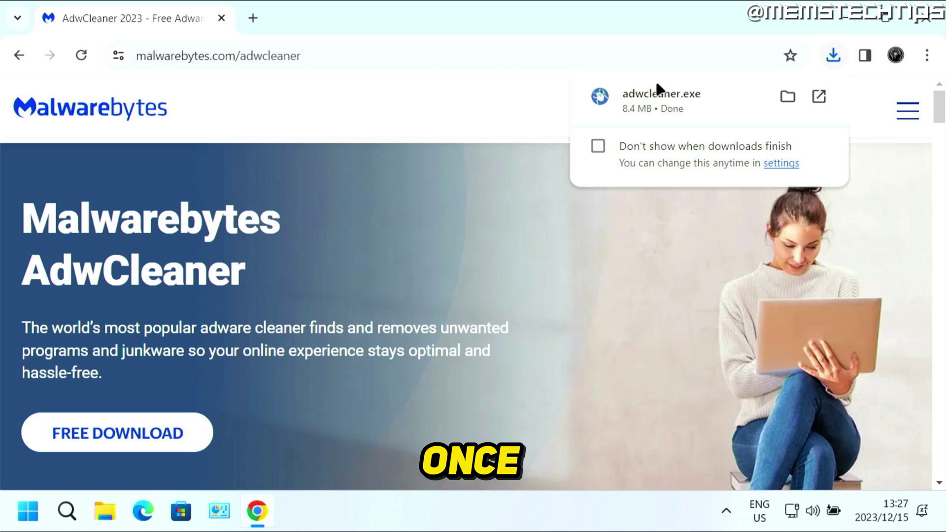
click(697, 99)
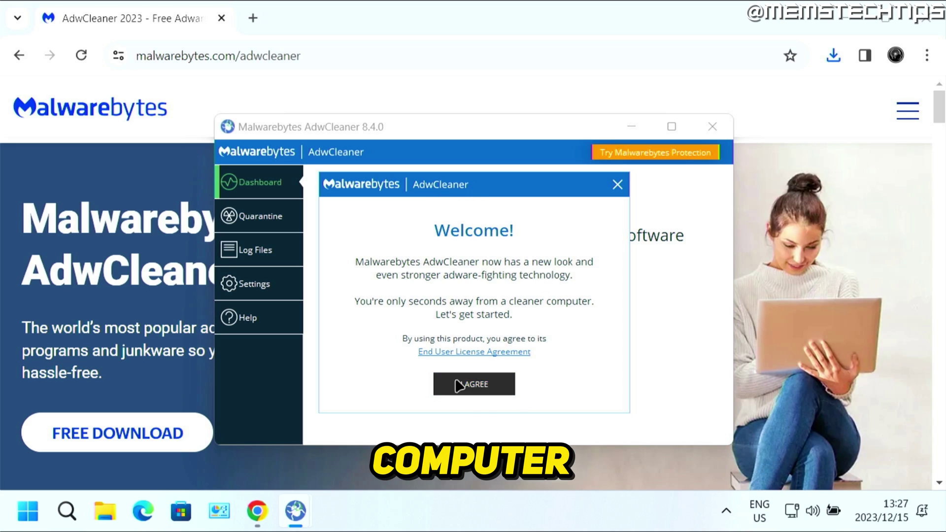
- Accept the licence, scan, quarantine the 33 found items, and run a Basic Repair
click(487, 385)
drag(548, 131, 554, 72)
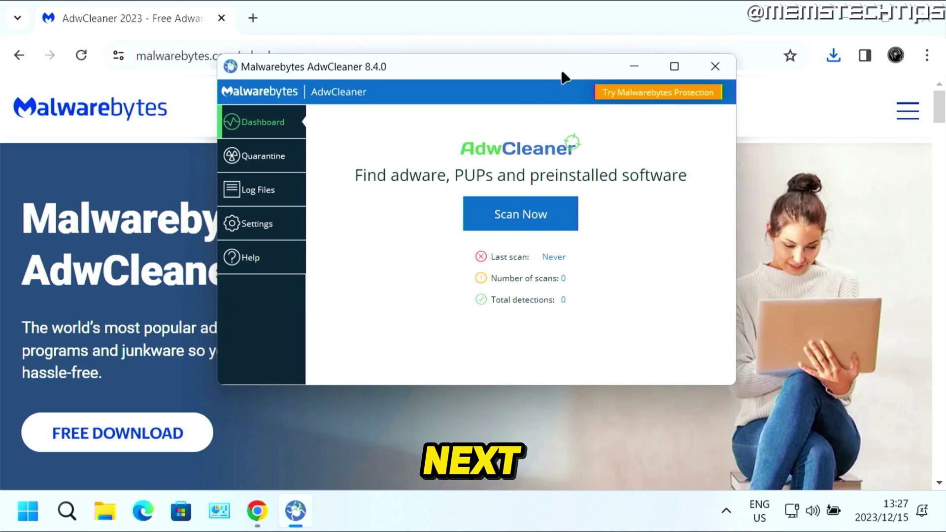
click(551, 214)
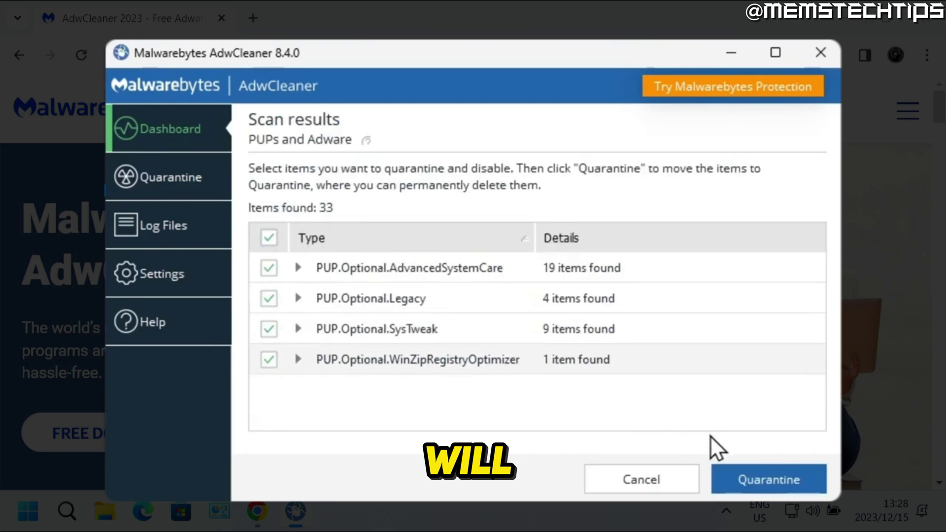
click(770, 479)
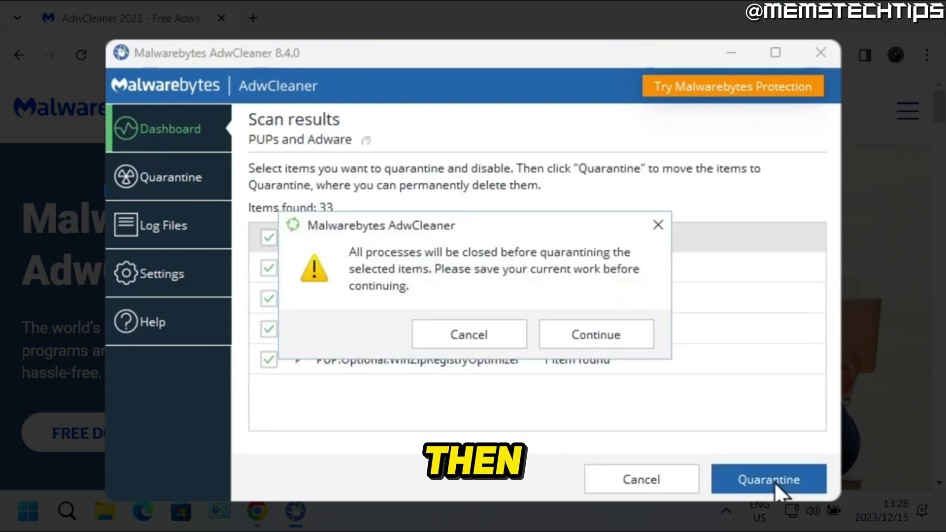
click(613, 342)
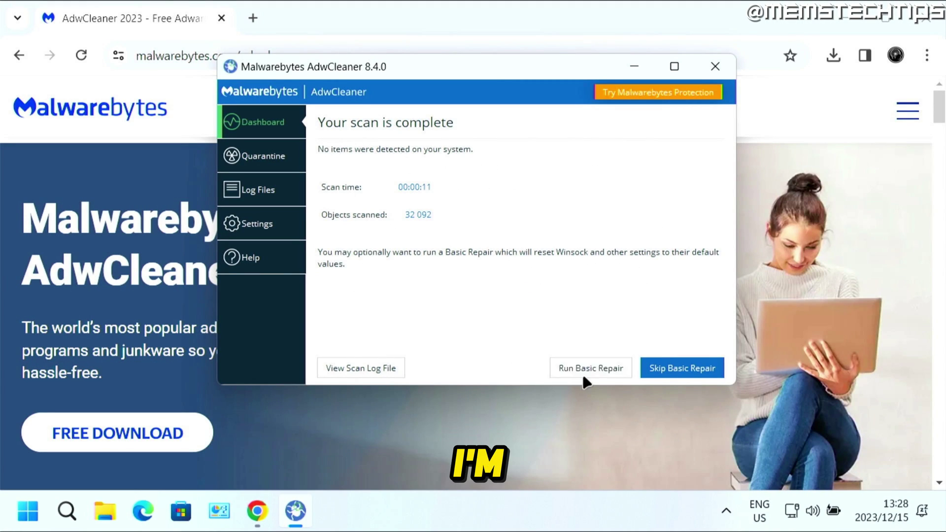
click(601, 371)
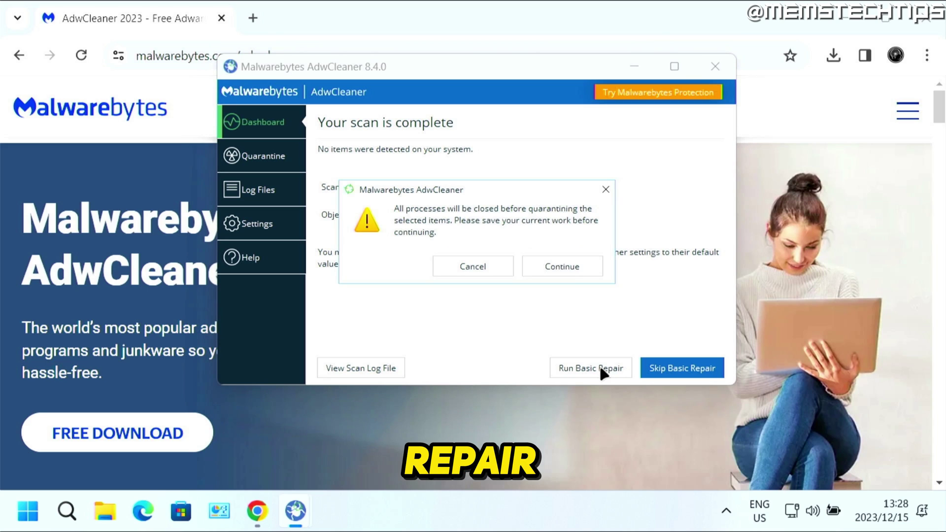
click(577, 268)
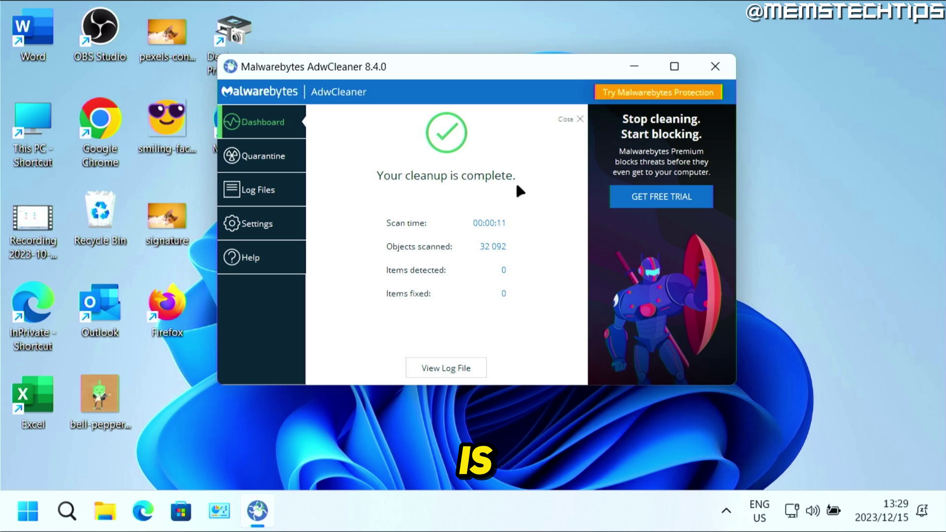
- Dismiss the cleanup summary, install Malwarebytes Premium from the protection offer, and close AdwCleaner
click(571, 120)
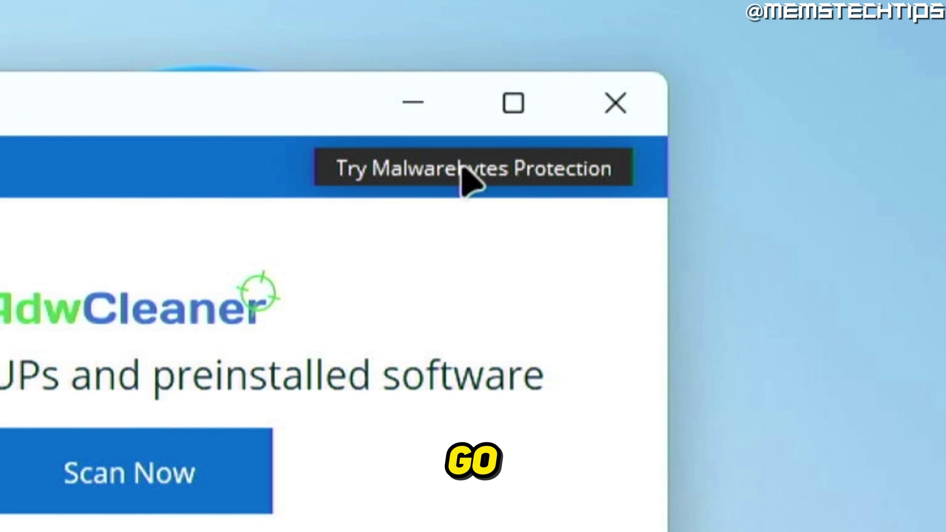
click(425, 167)
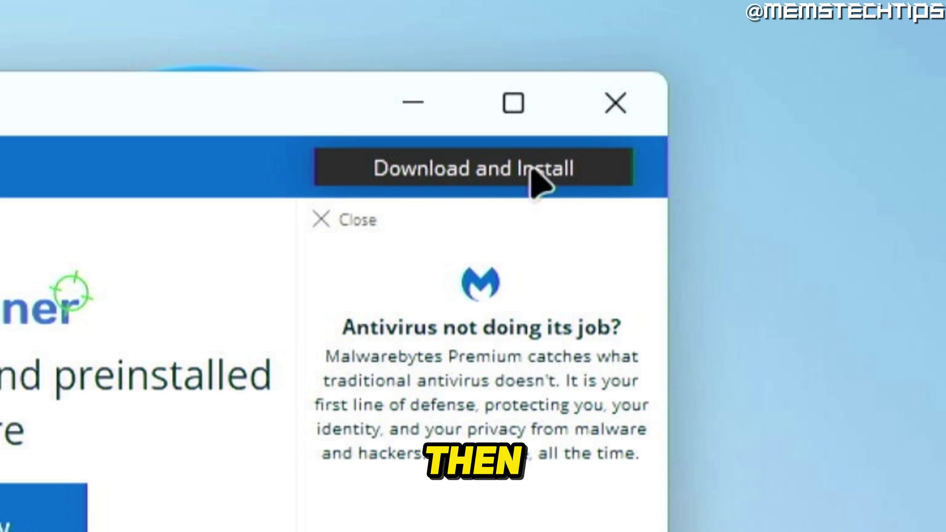
click(552, 172)
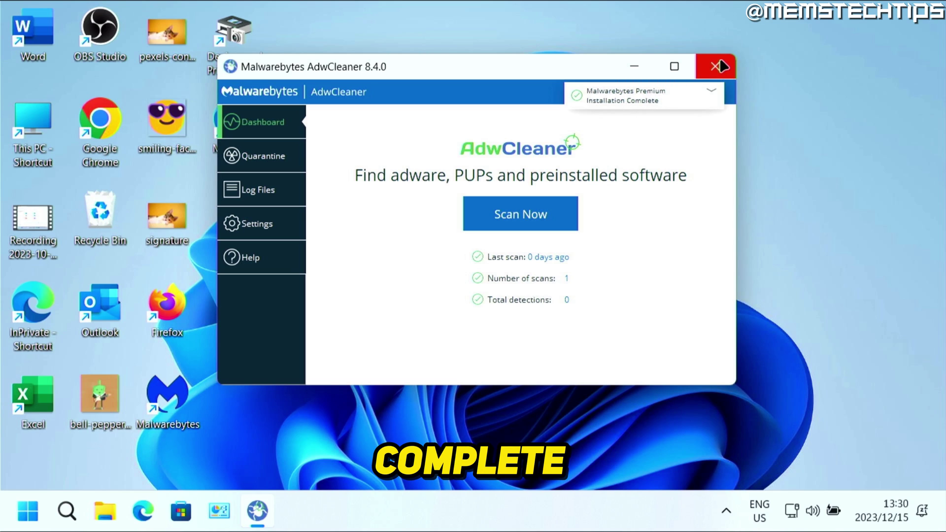
click(728, 74)
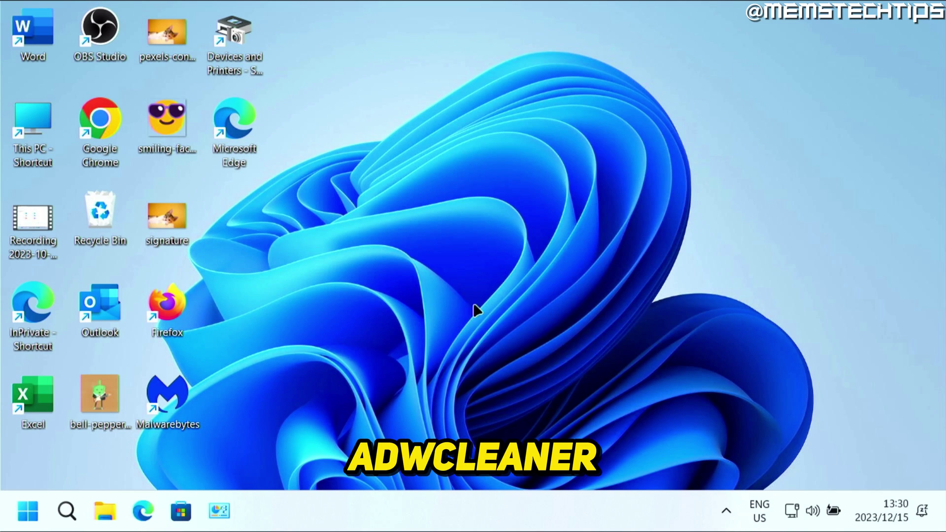
- Launch Malwarebytes from the desktop, run a threat scan, and return to the dashboard
click(173, 389)
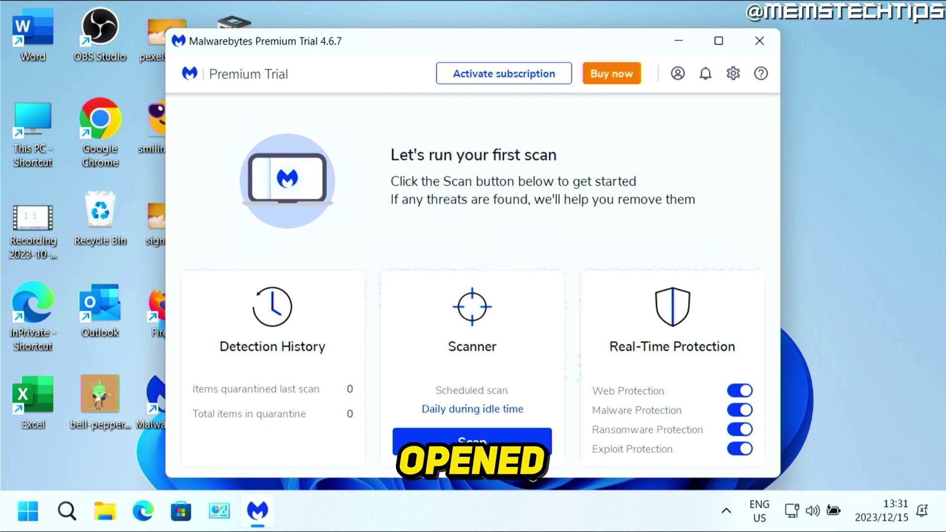
click(521, 442)
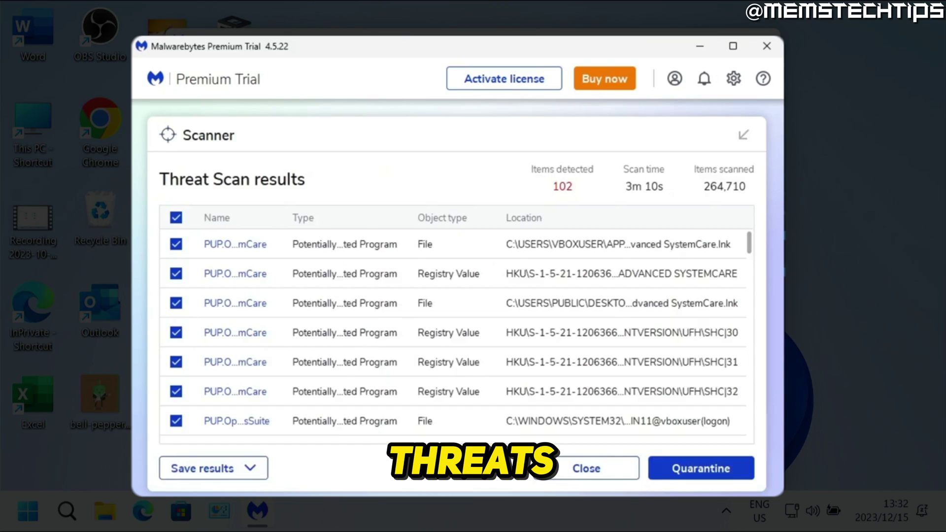
drag(749, 244, 715, 205)
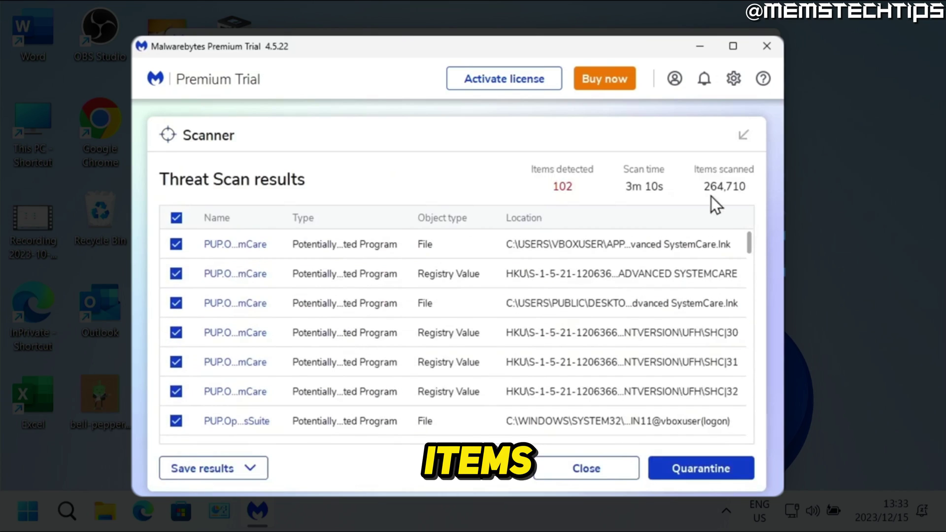
click(698, 472)
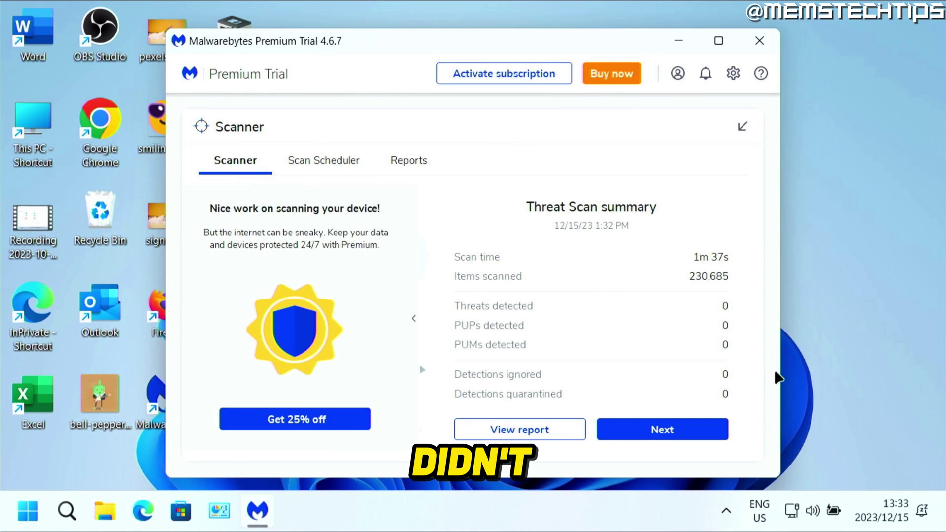
click(682, 429)
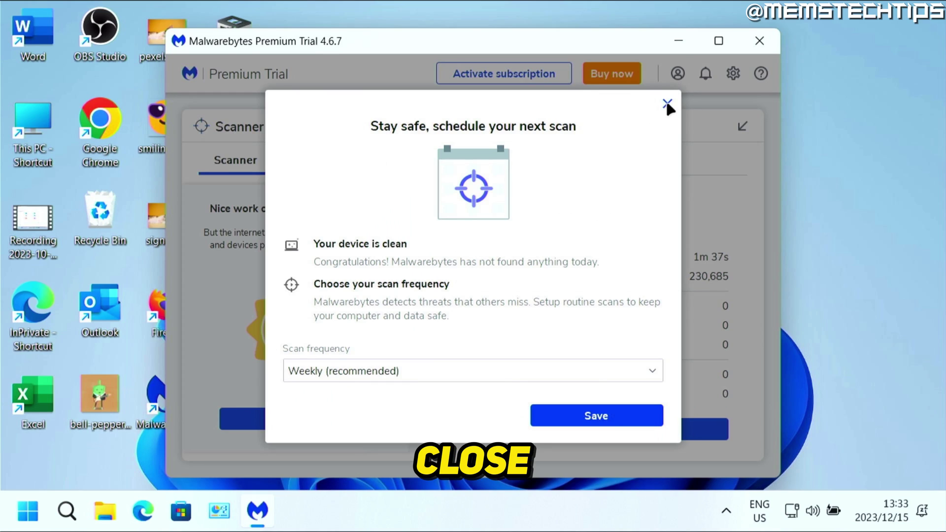
click(668, 104)
click(668, 431)
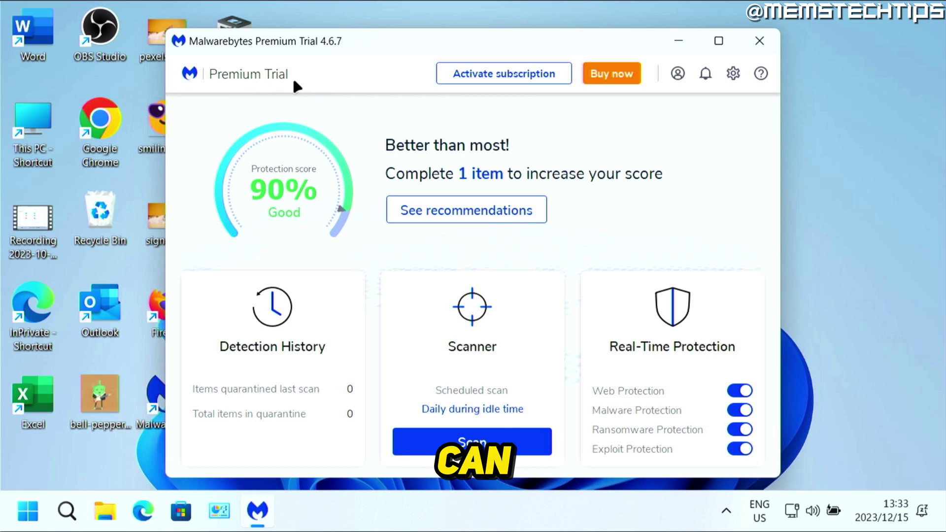
- Turn off Malwarebytes launching at Windows startup in Security settings
click(734, 75)
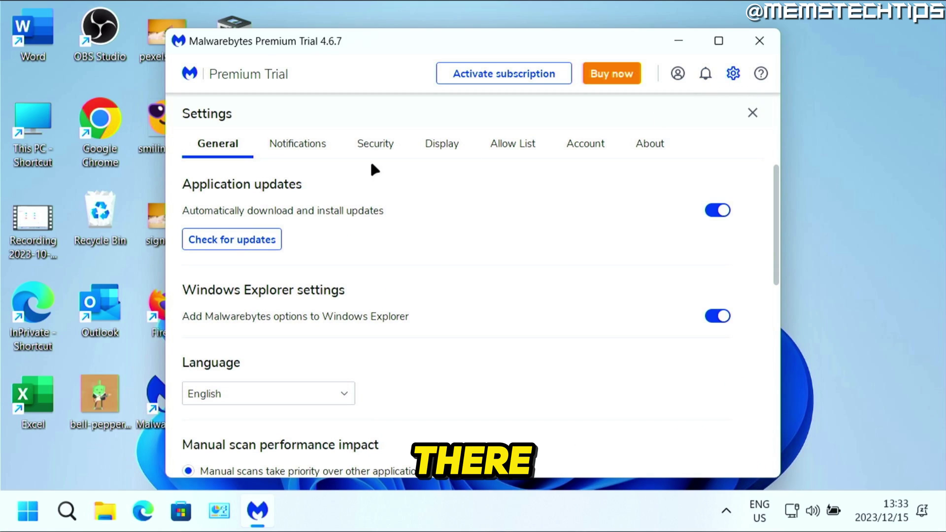
click(376, 145)
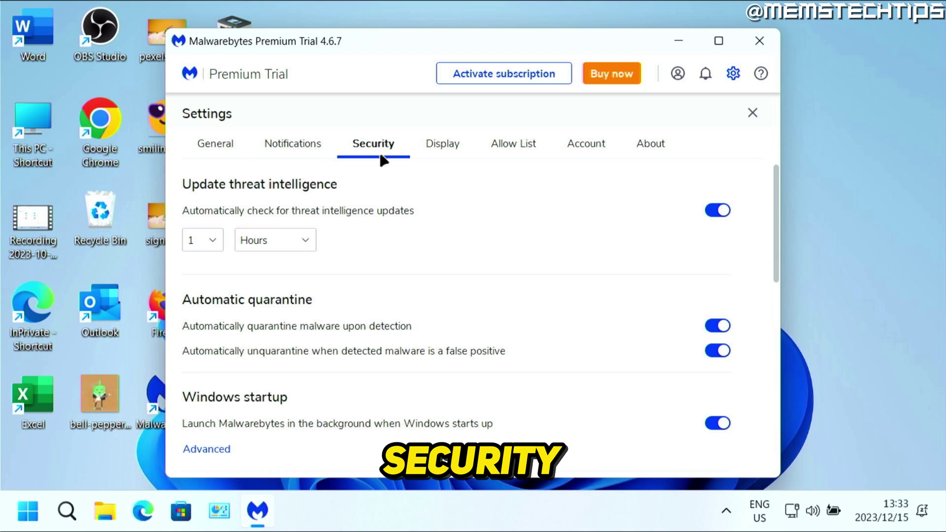
click(719, 424)
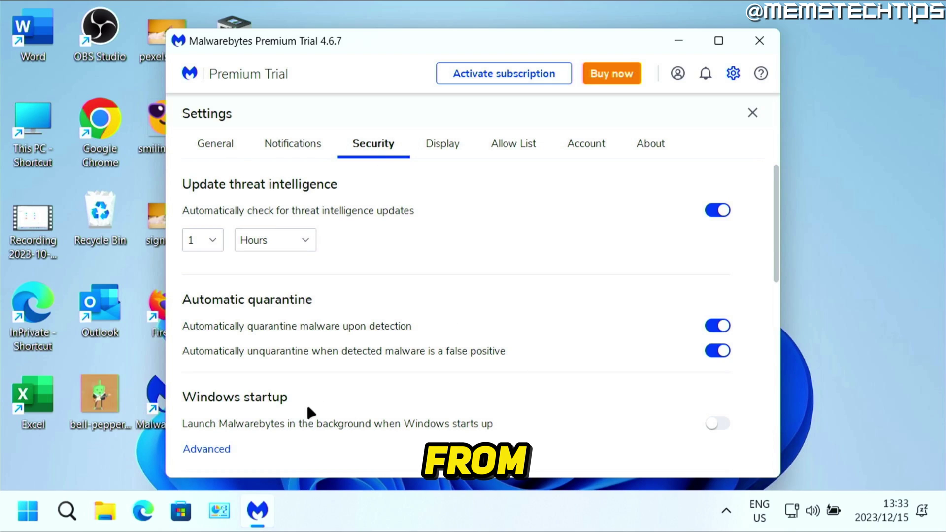
- Deactivate the Premium trial under Account, then close Settings and Malwarebytes
click(581, 141)
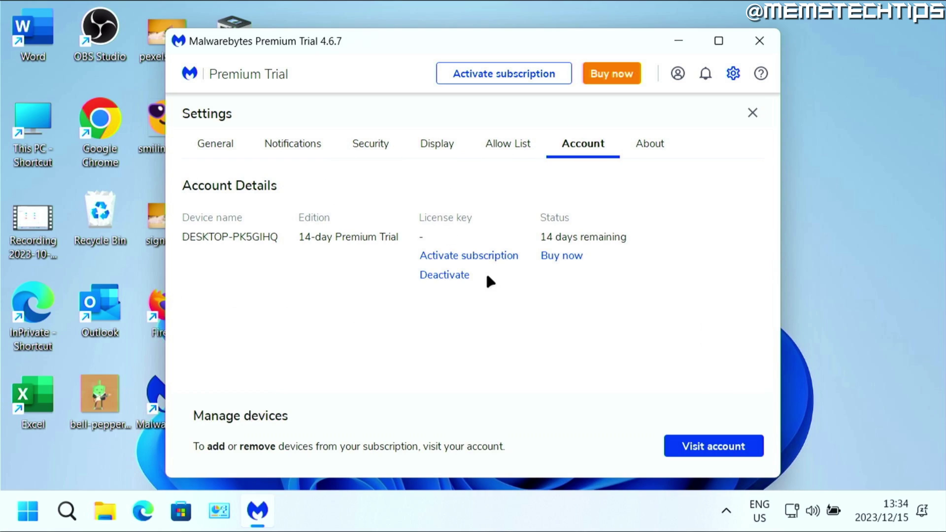
click(451, 276)
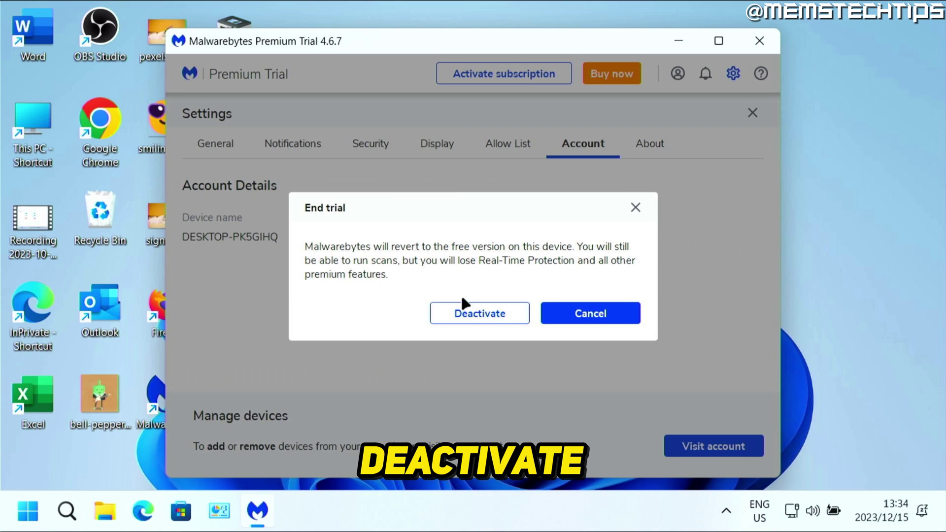
click(500, 315)
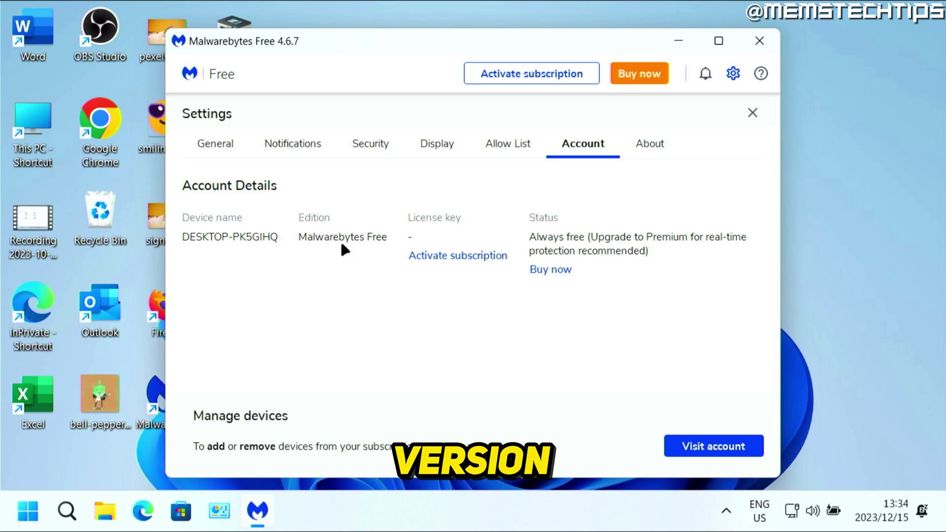
click(752, 112)
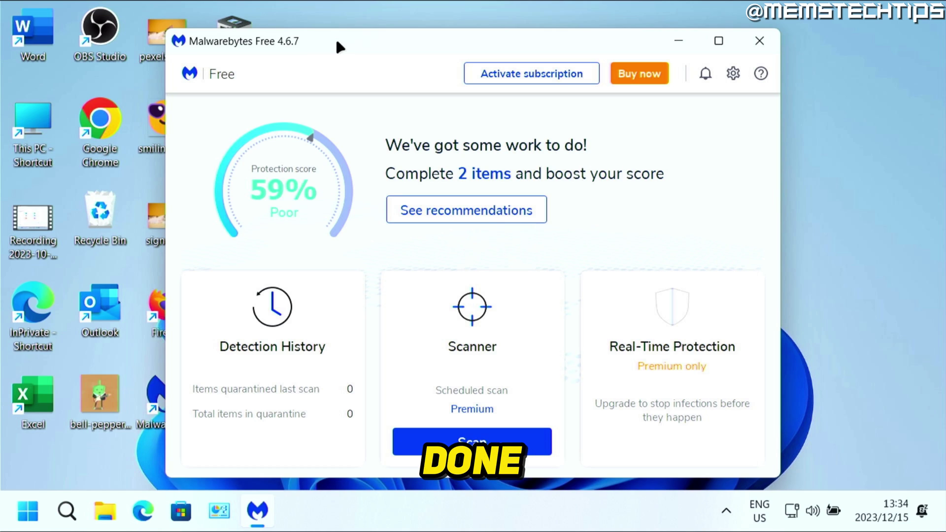
click(759, 41)
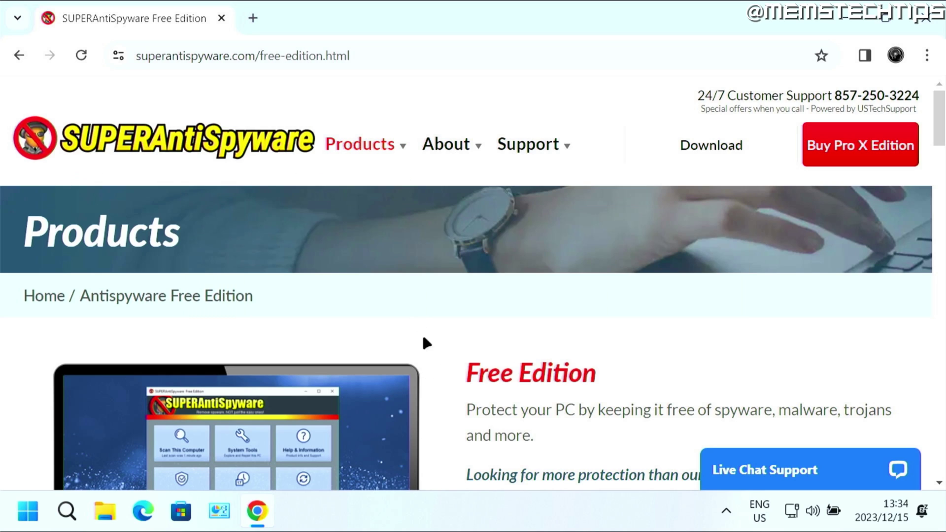
- Download SUPERAntiSpyware.exe (174 MB) Free Edition and run its installer past the welcome page
scroll(439, 334, down, 3)
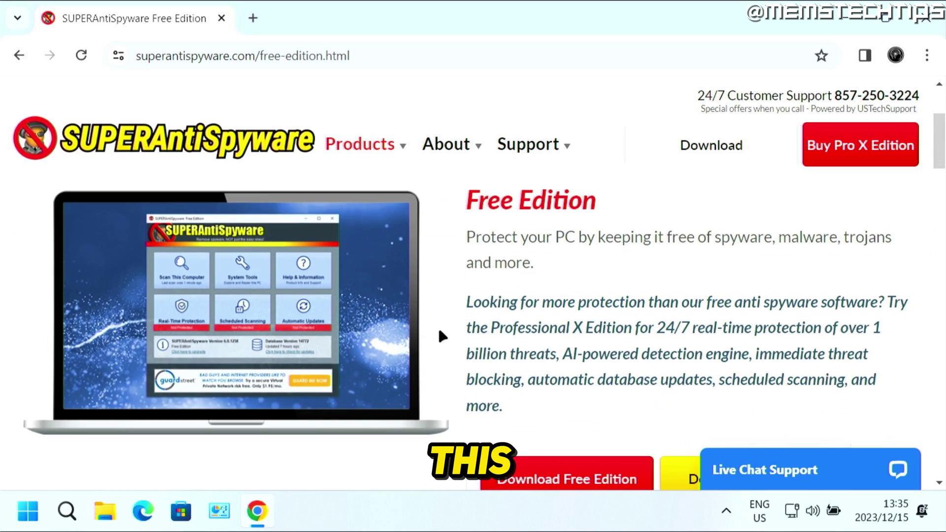
scroll(439, 330, down, 3)
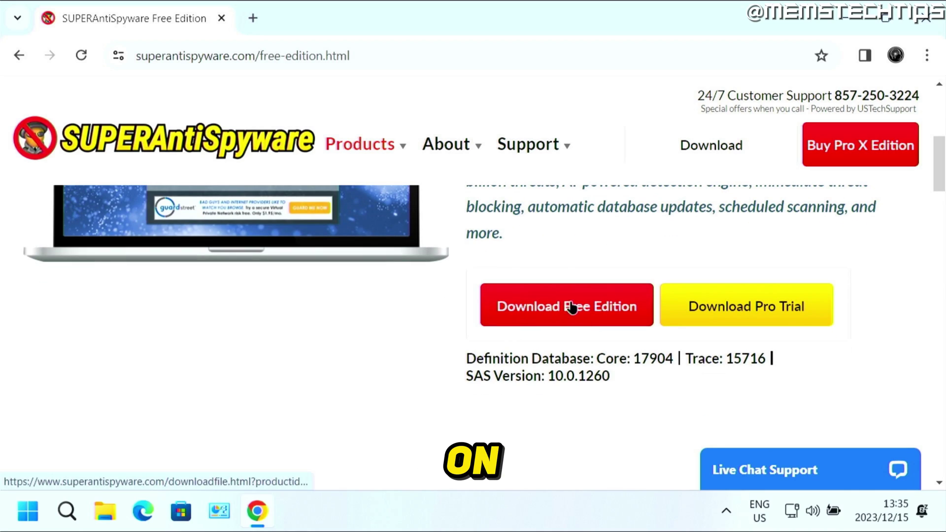
click(572, 308)
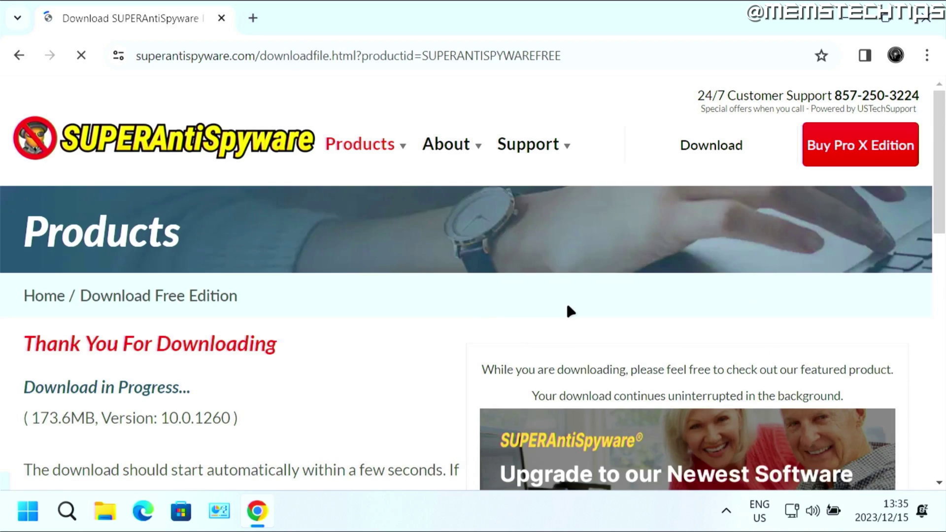
click(832, 53)
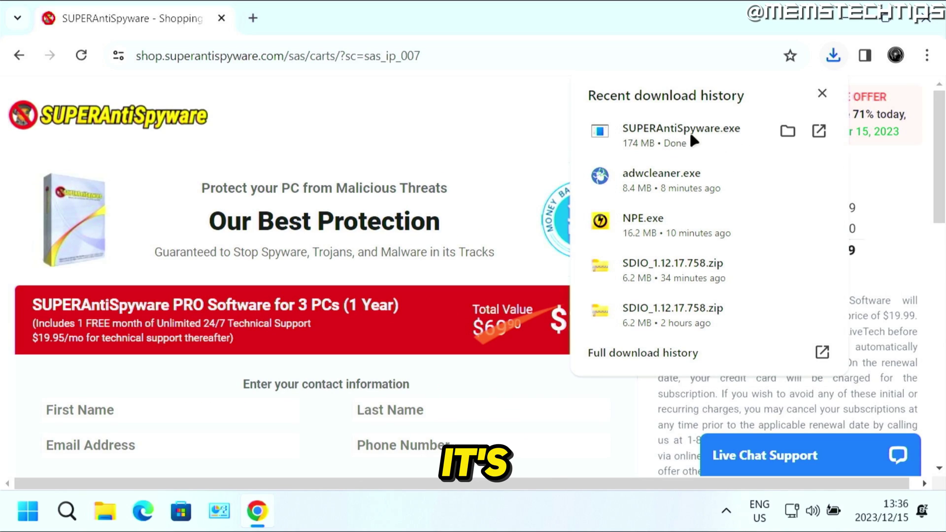
click(719, 129)
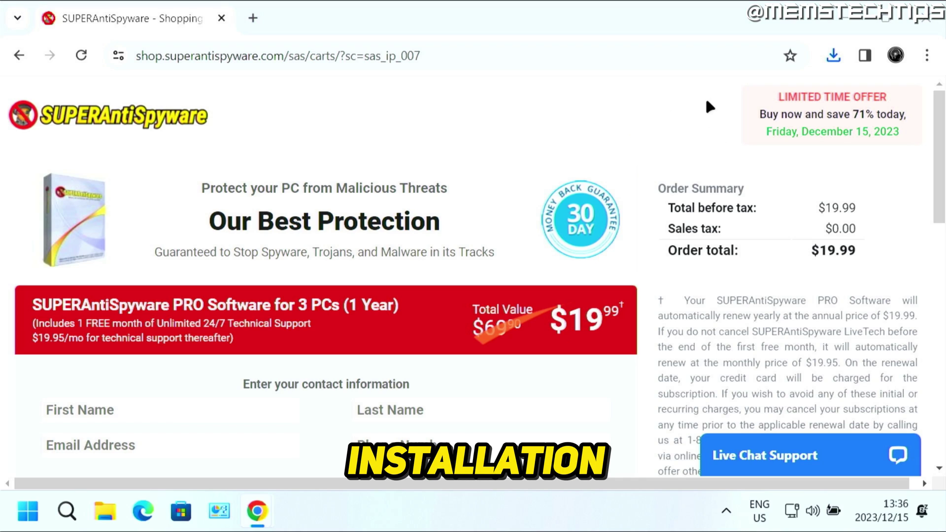
click(597, 389)
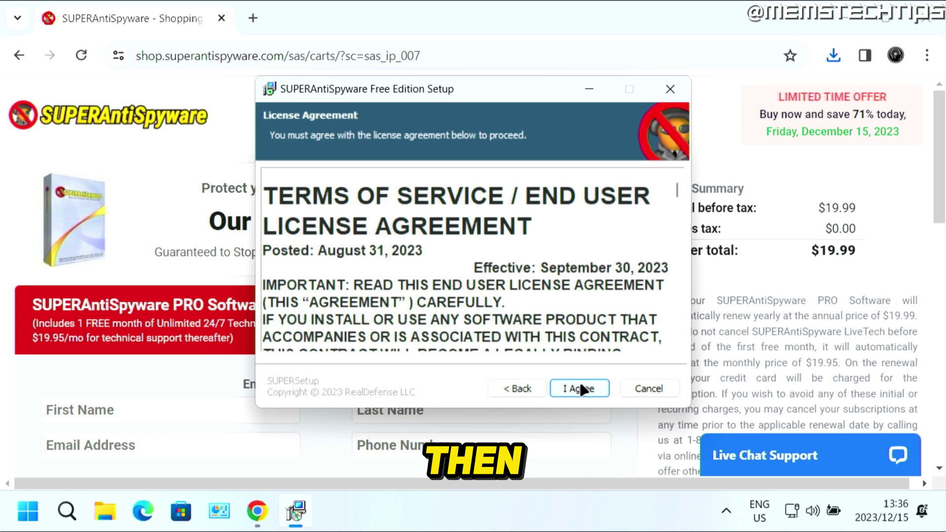
- Accept the licence and install to C:\Program Files\SUPERAntiSpyware with default options, then finish
click(582, 389)
click(581, 391)
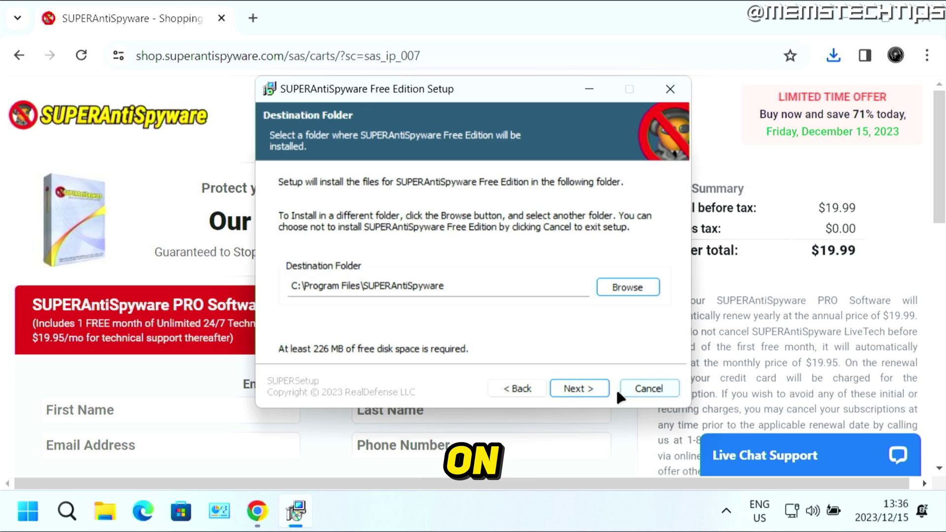
click(584, 390)
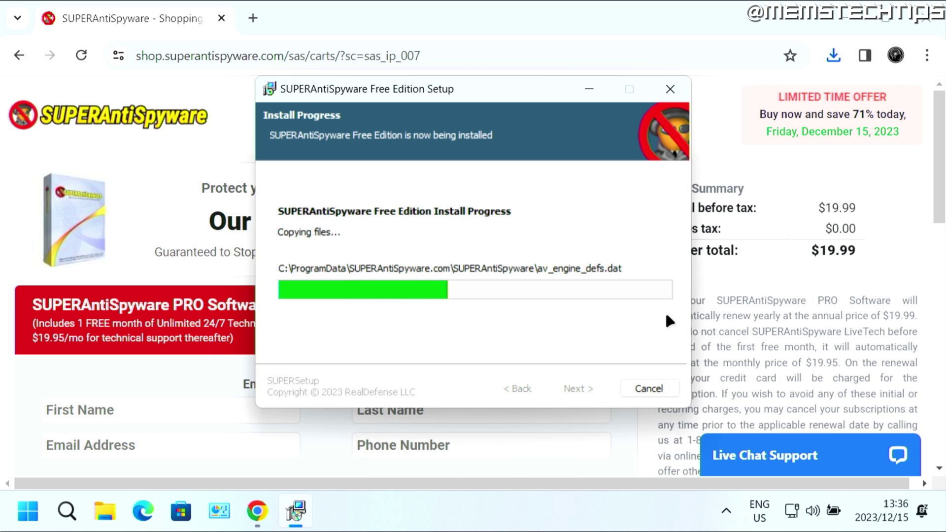
click(595, 390)
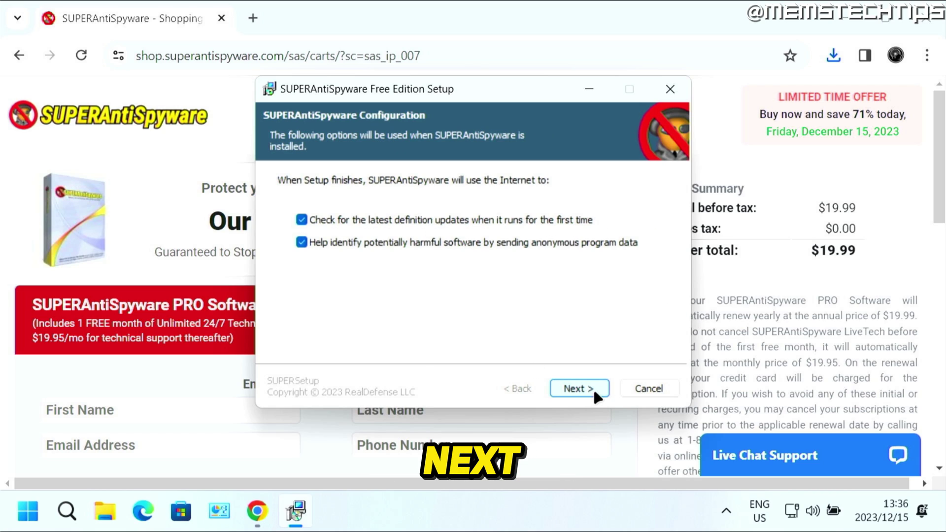
click(598, 389)
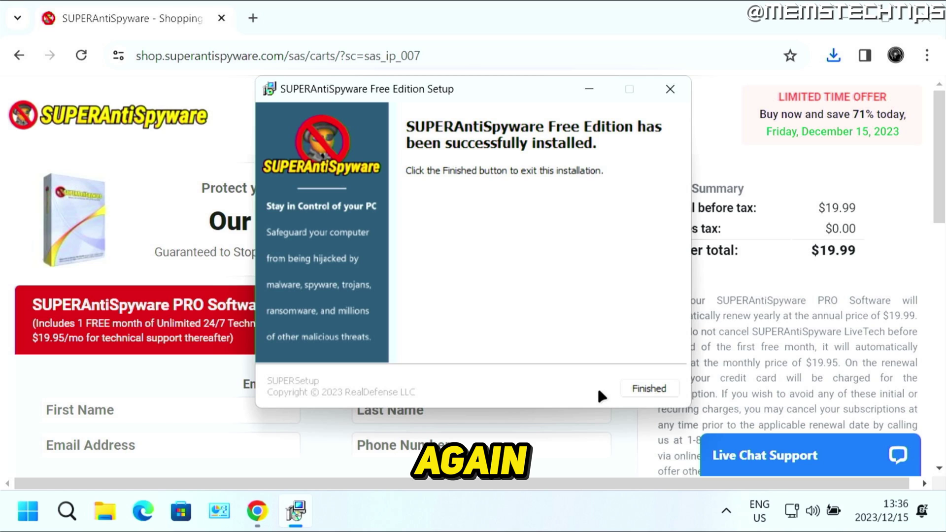
click(649, 389)
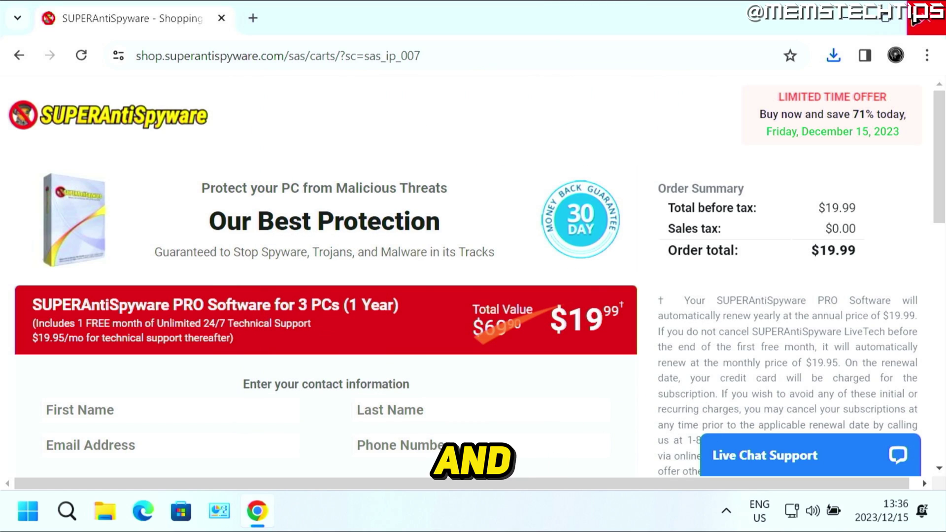
- Close Chrome and skip SUPERAntiSpyware's Add Free Web Protection extension offer
click(933, 15)
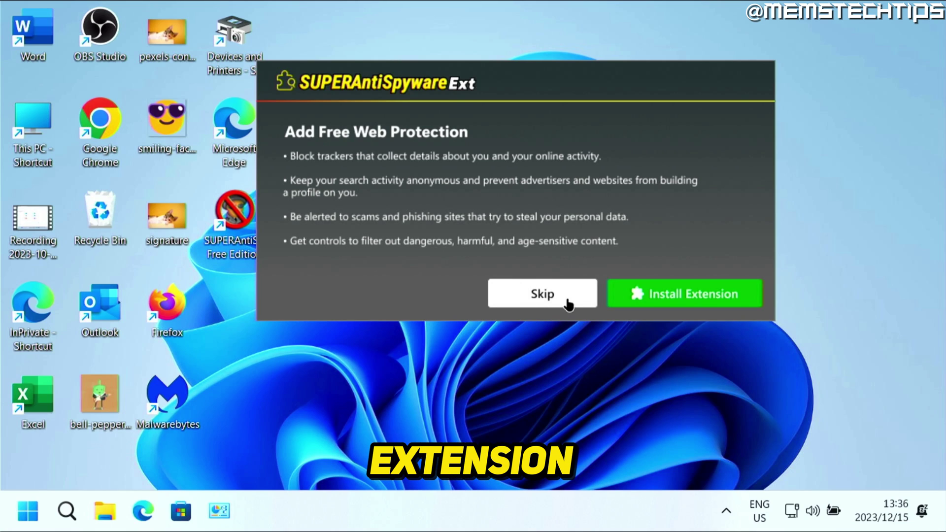
click(550, 298)
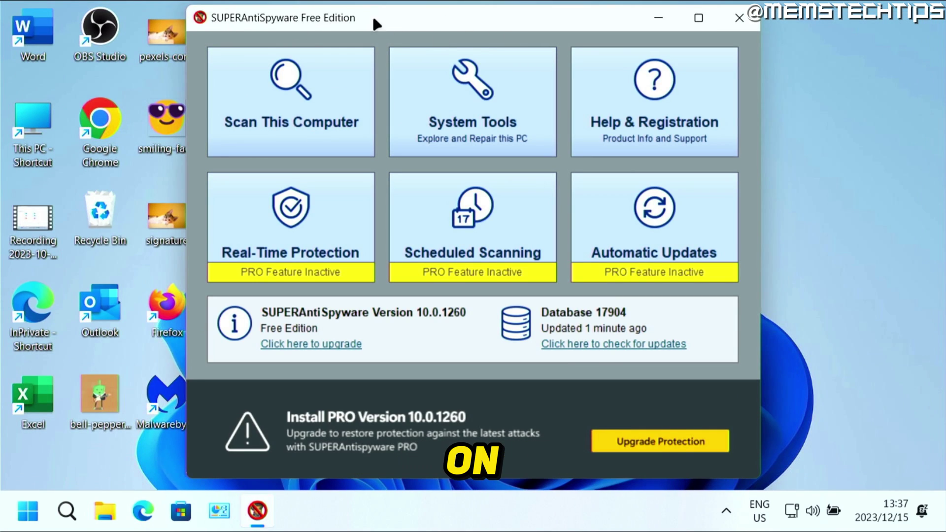
- Run a complete SUPERAntiSpyware scan of this computer and dismiss the results summary
click(311, 99)
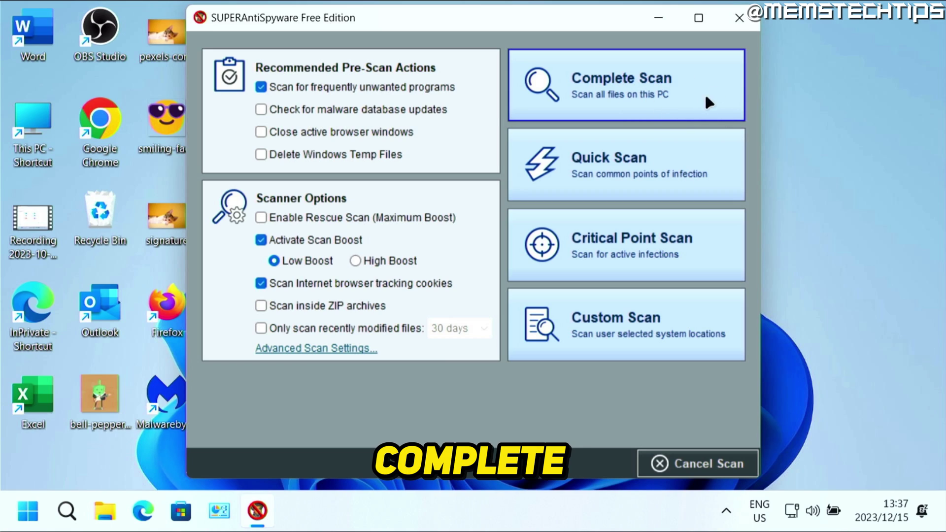
click(690, 78)
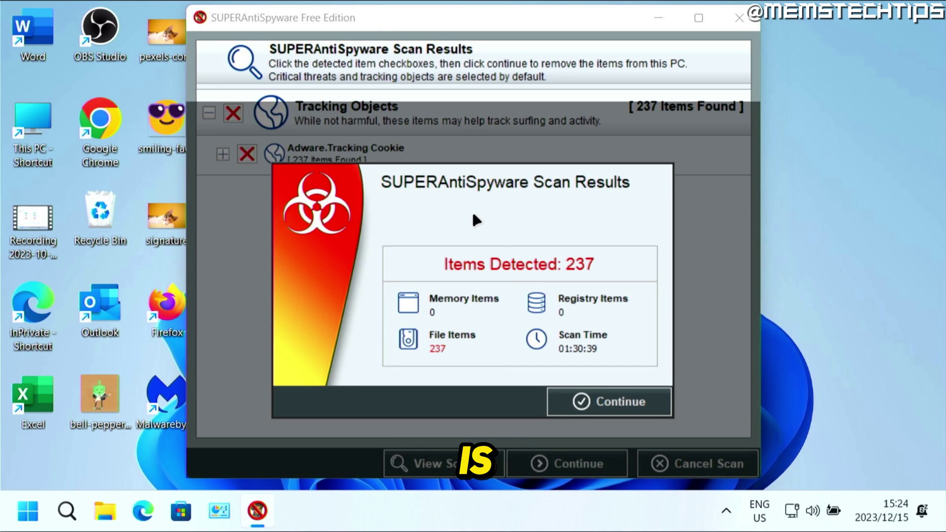
click(625, 398)
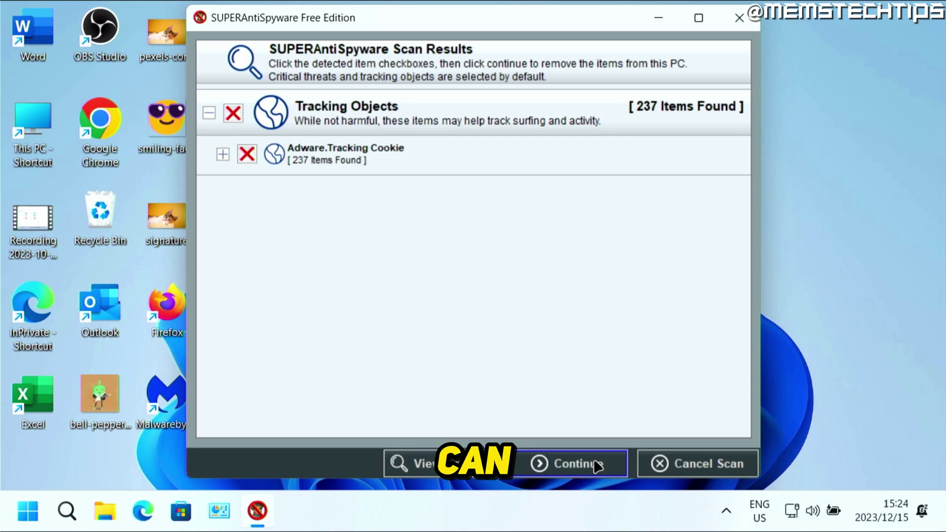
- Remove the 237 detected tracking cookies, letting browsers close, then close SUPERAntiSpyware
click(577, 464)
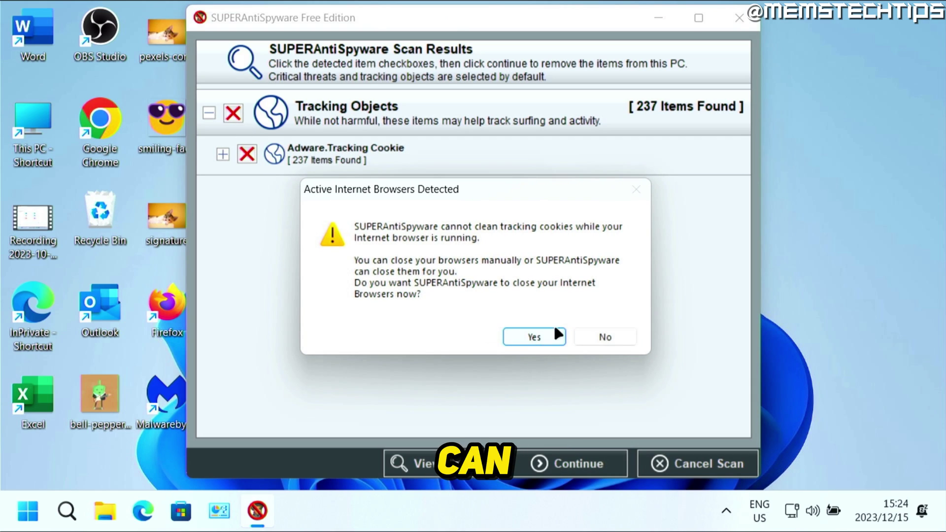
click(541, 335)
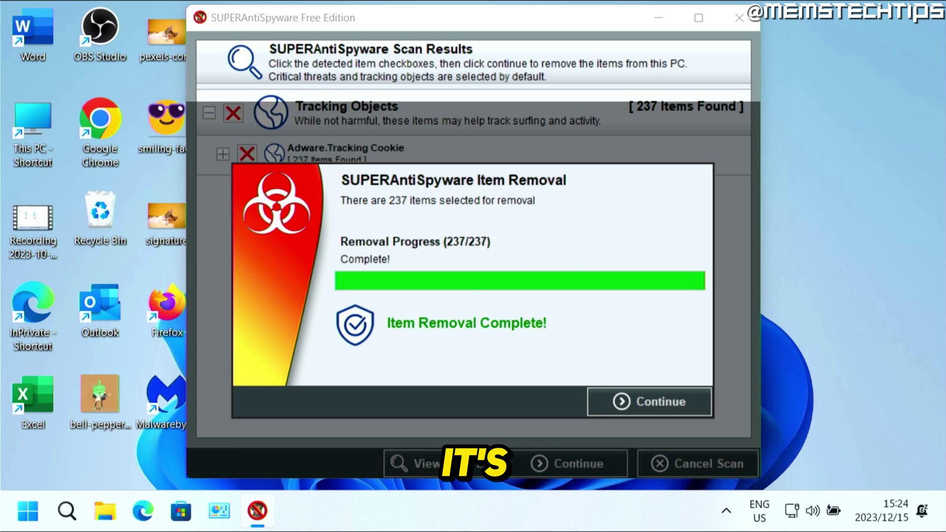
click(662, 403)
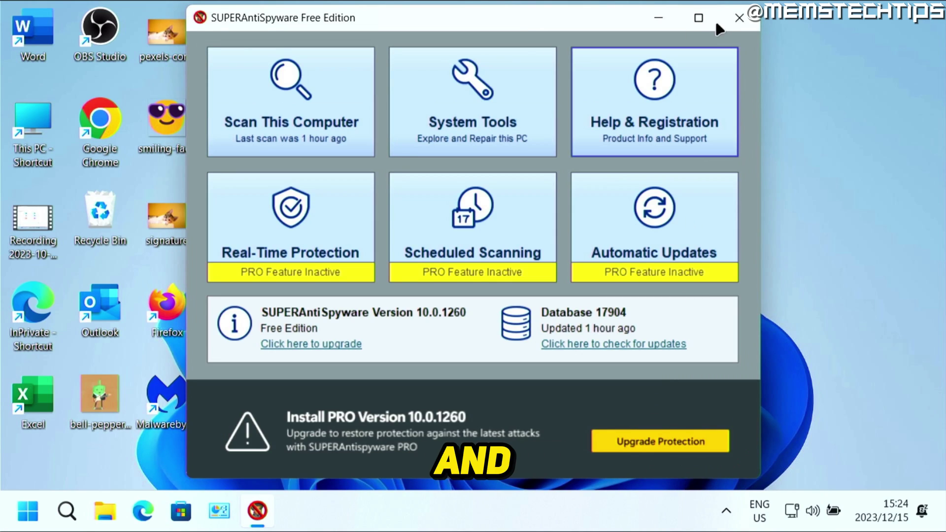
click(747, 18)
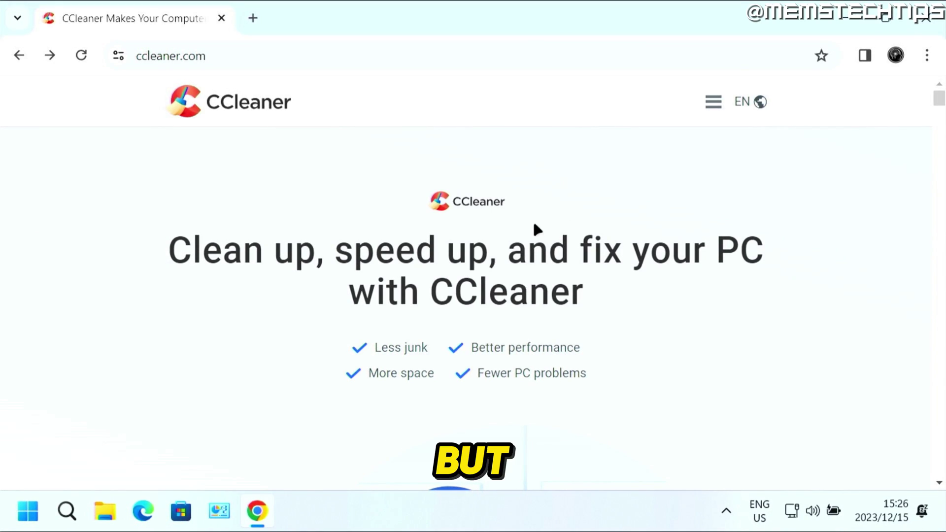
- Download the free CCleaner installer ccsetup619.exe and launch it from Chrome's downloads
scroll(635, 238, down, 5)
scroll(638, 242, down, 10)
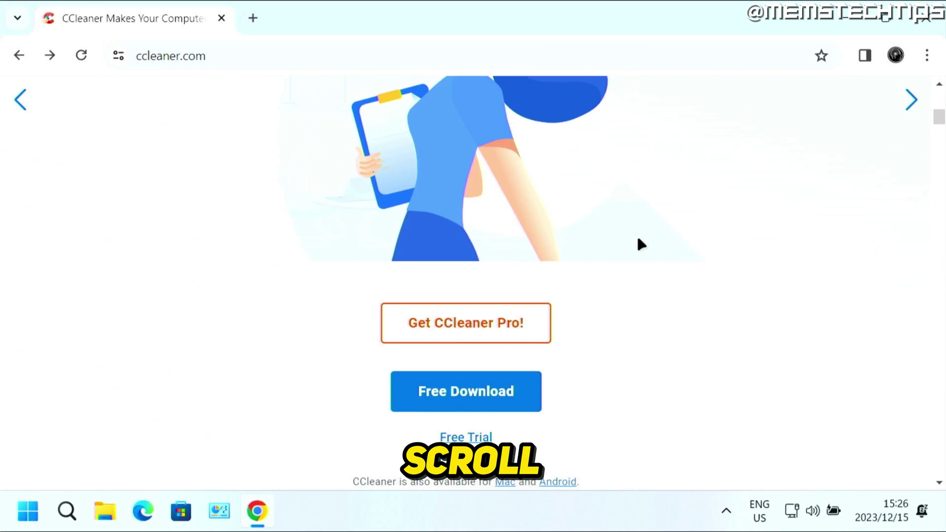
click(482, 141)
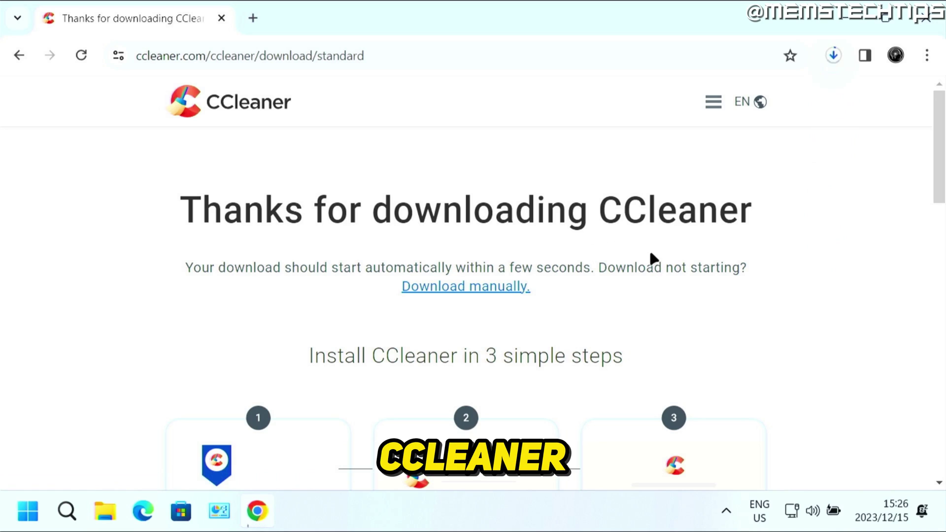
click(832, 57)
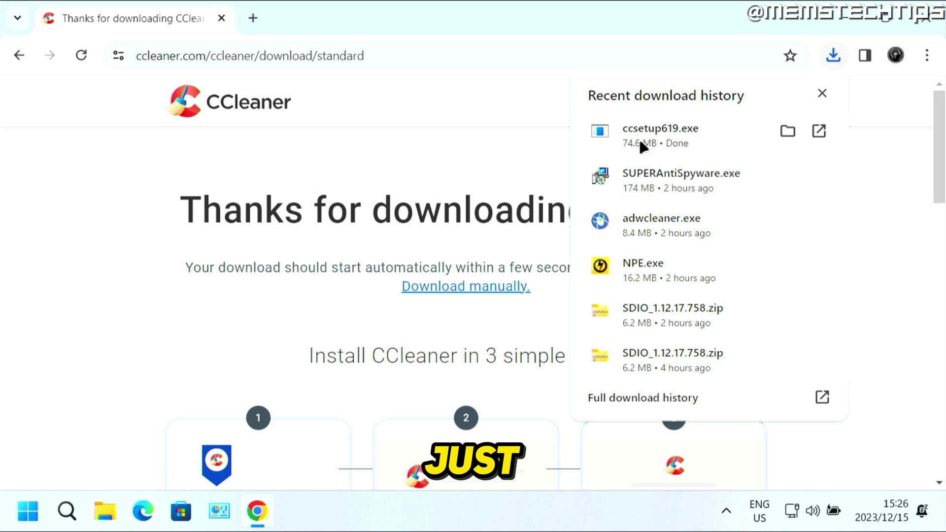
click(708, 137)
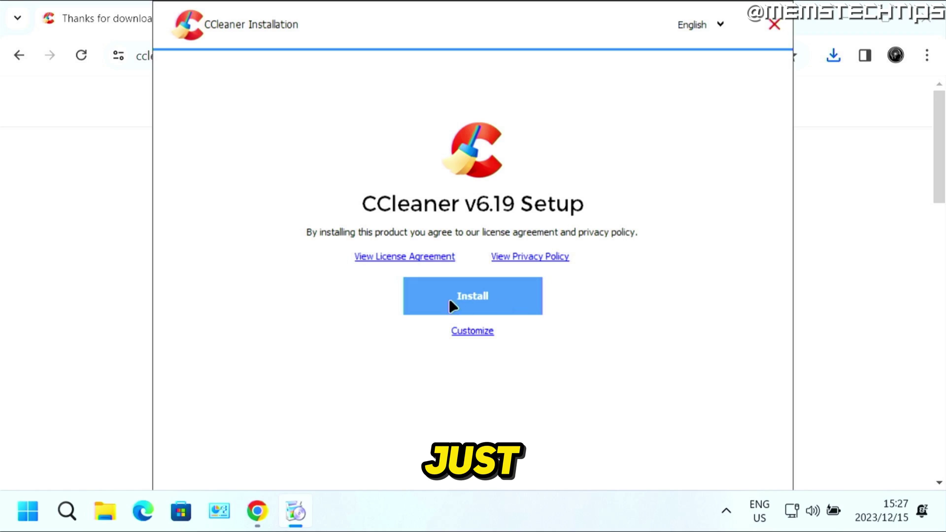
- Install CCleaner v6.19 with View release notes unticked and run it
click(496, 301)
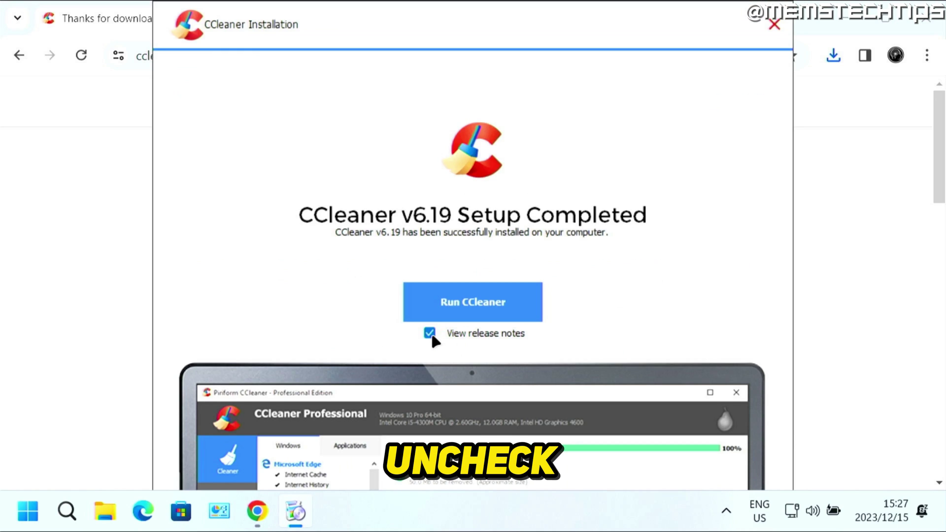
click(430, 334)
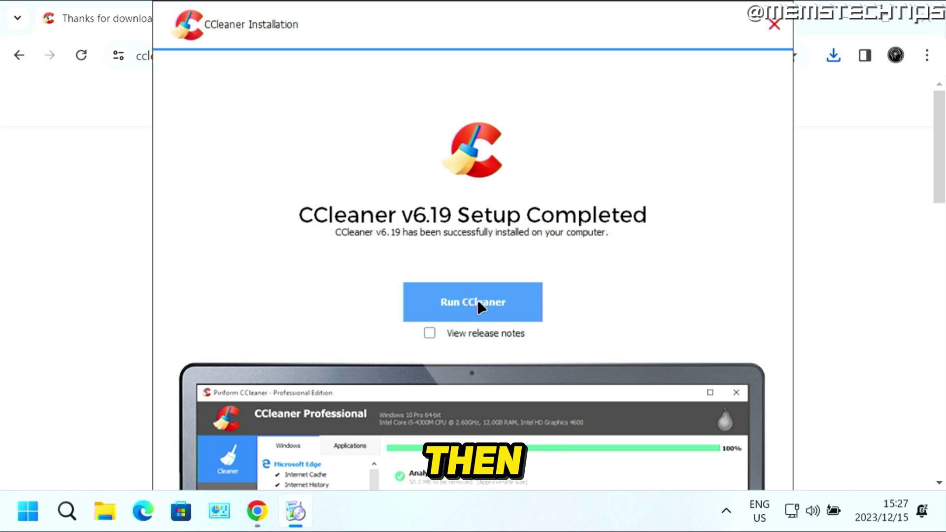
click(496, 299)
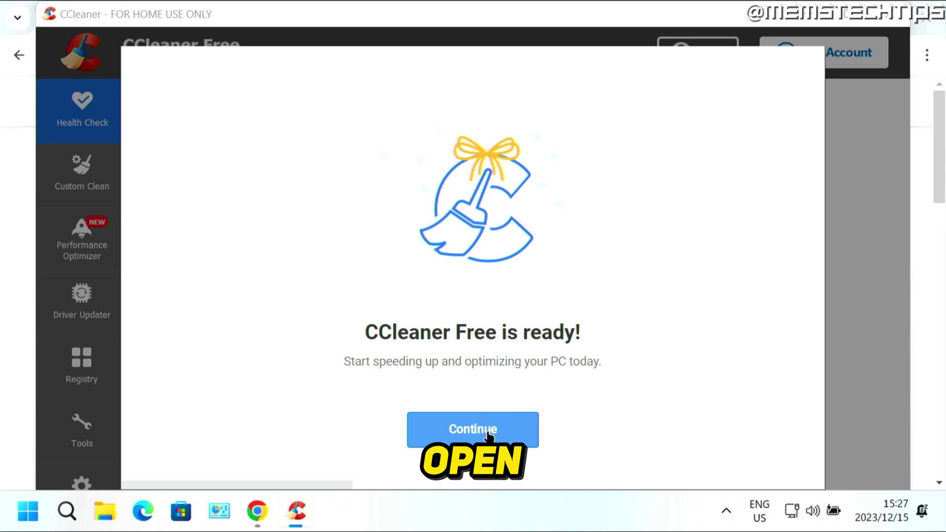
- Decline the CCleaner Browser offer, keeping the current default browser, and start CCleaner
click(490, 434)
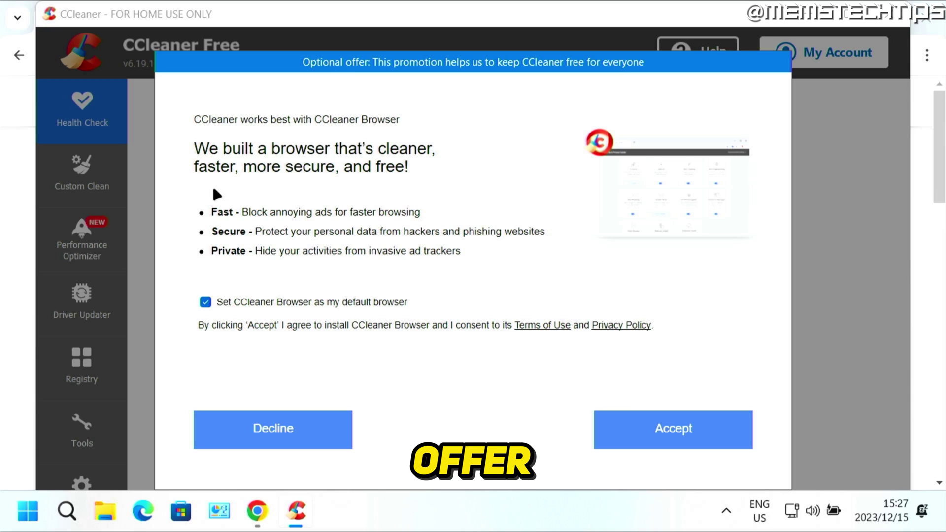
click(205, 302)
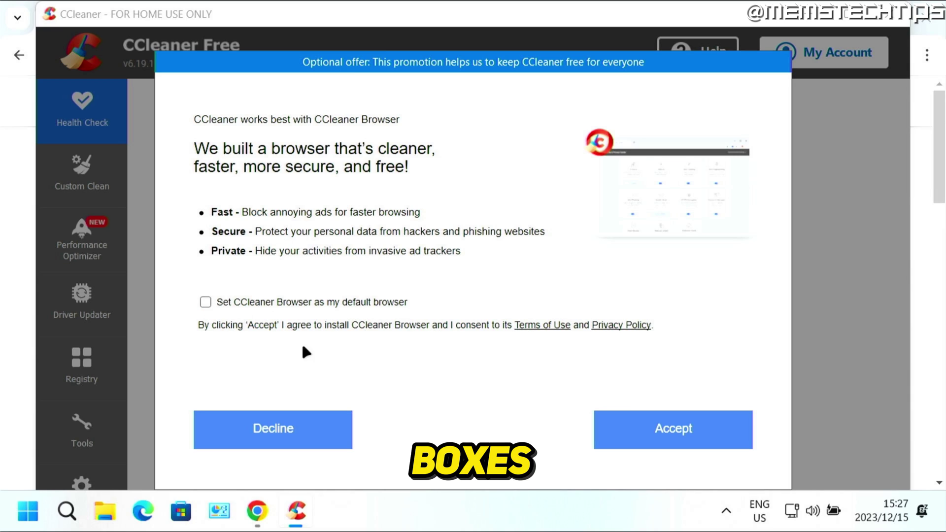
click(320, 433)
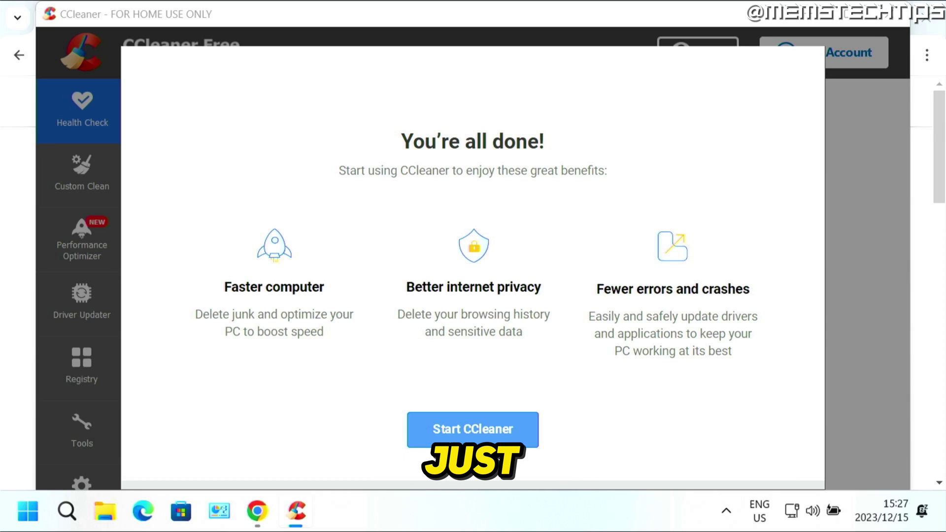
click(509, 436)
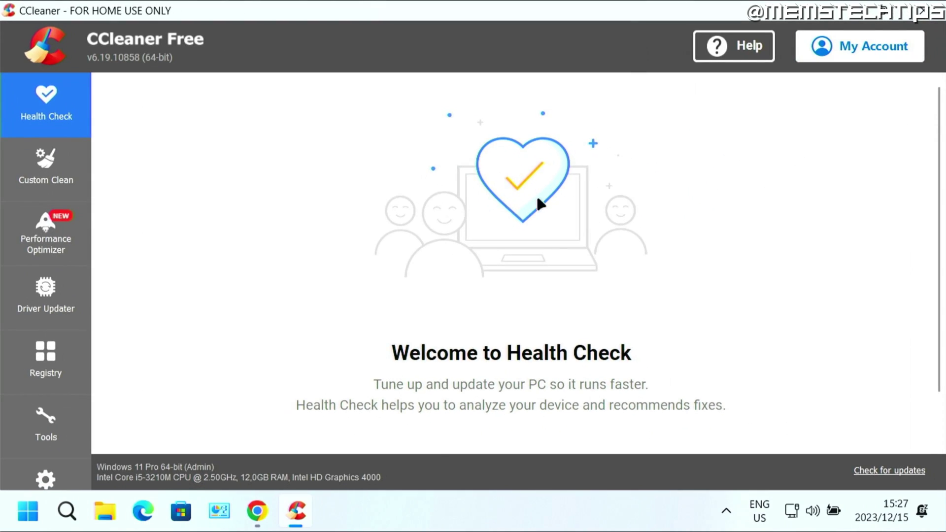
- Run Custom Clean twice, letting CCleaner close Chrome, removing 1,14 GB then 5,00 MB
click(30, 157)
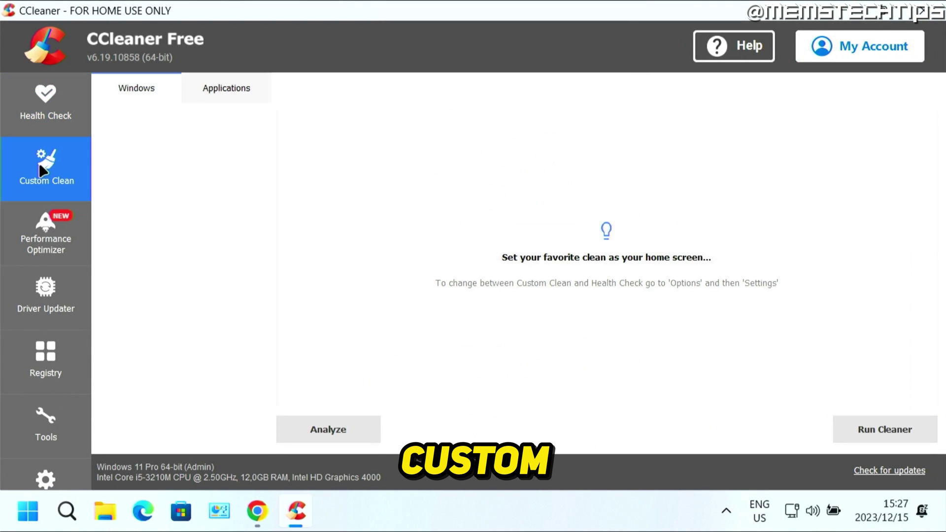
click(860, 431)
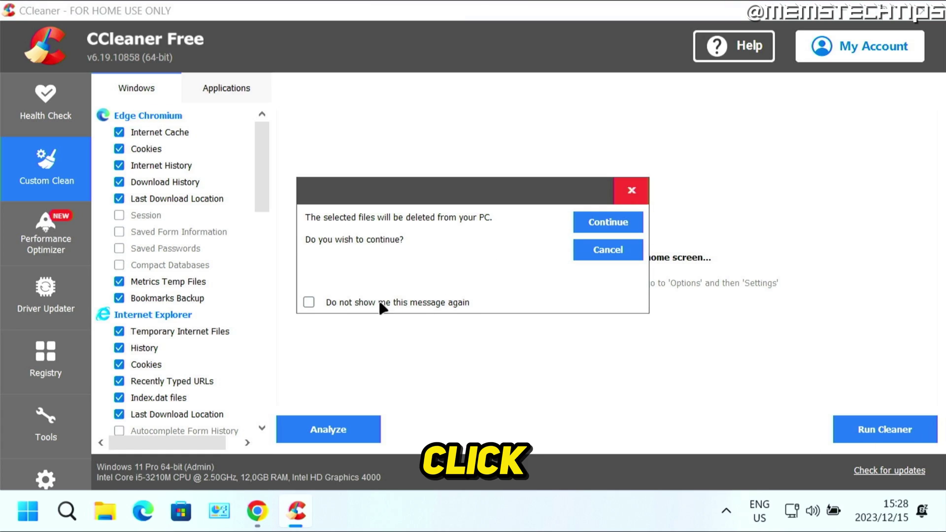
click(614, 226)
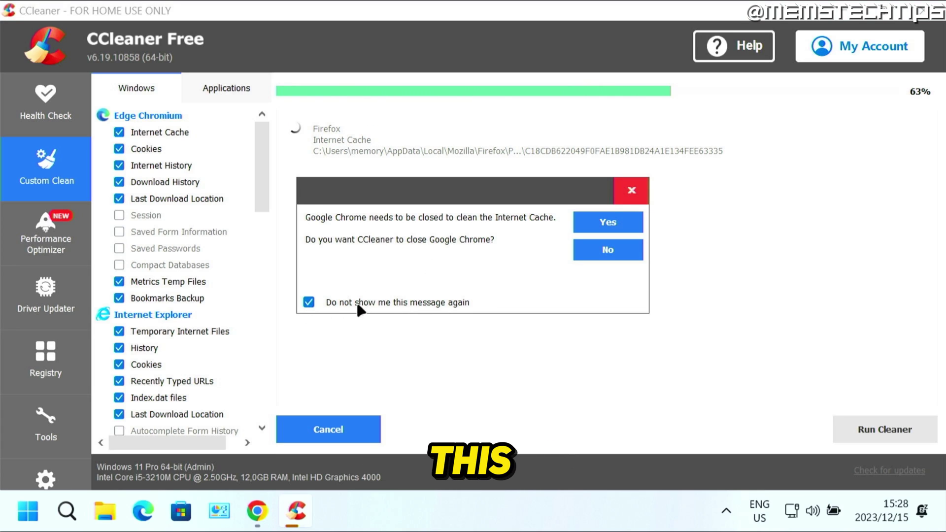
click(613, 228)
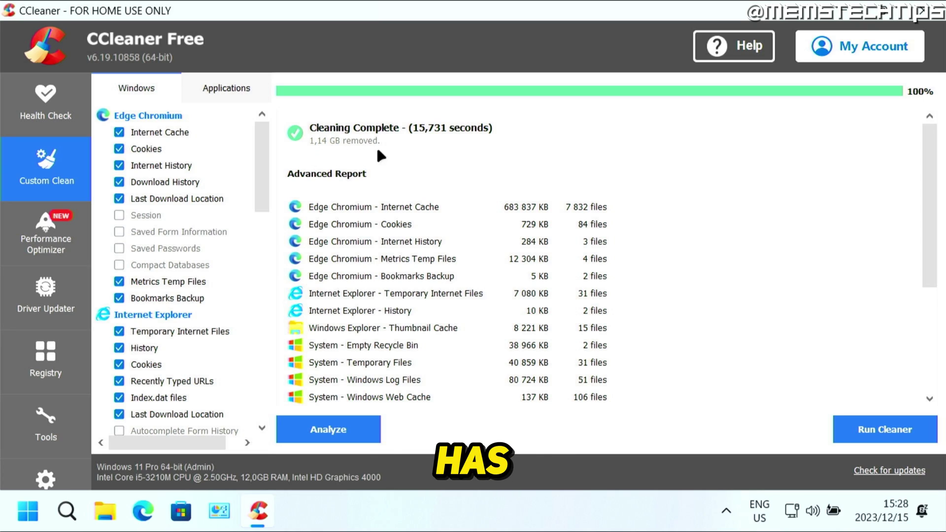
click(881, 429)
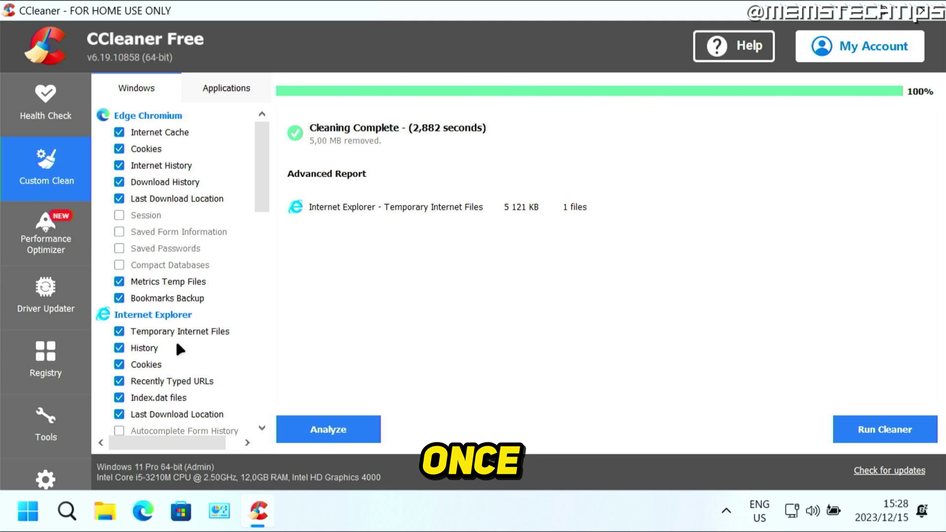
- Scan the registry and fix all 100 issues after saving a backup to Documents
click(62, 362)
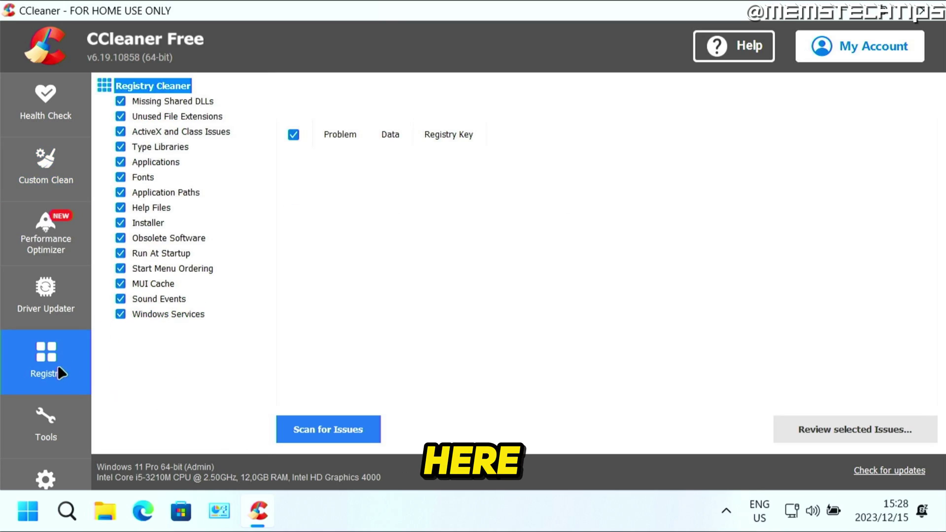
click(327, 424)
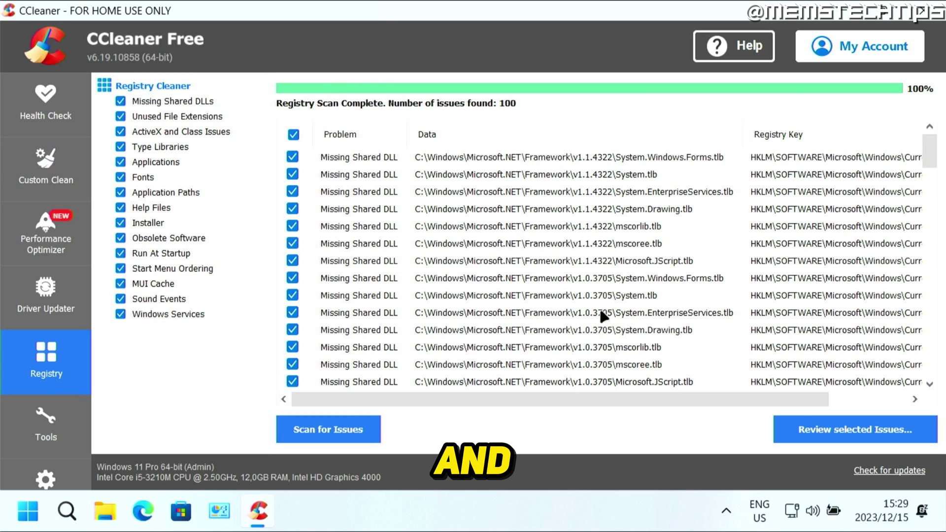
click(857, 436)
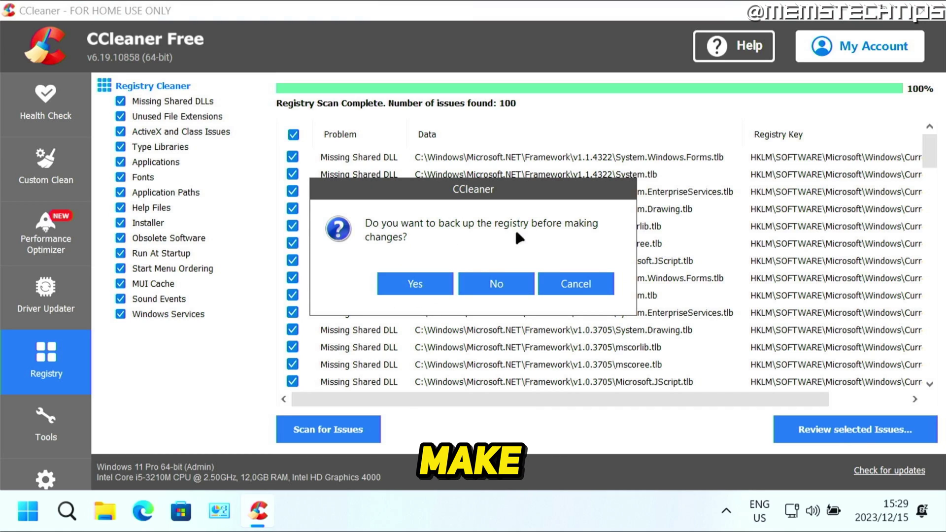
click(434, 284)
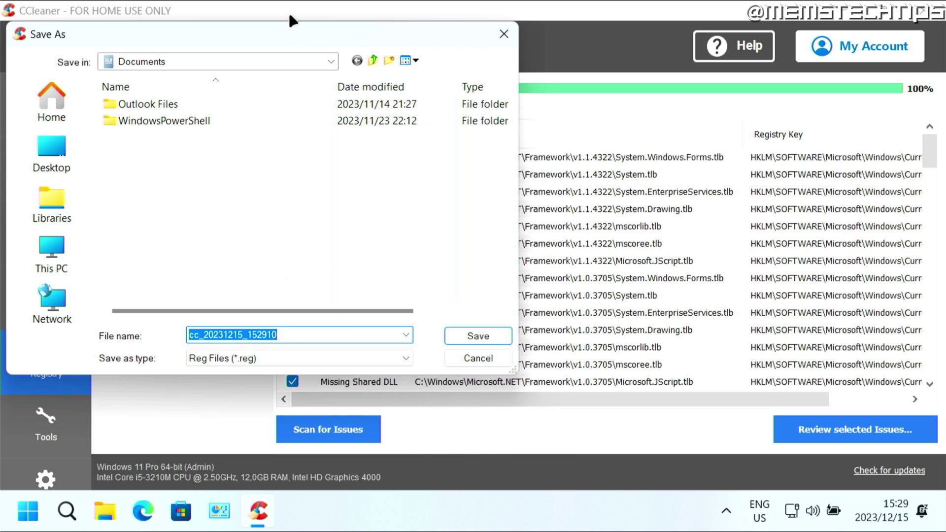
drag(293, 27, 515, 55)
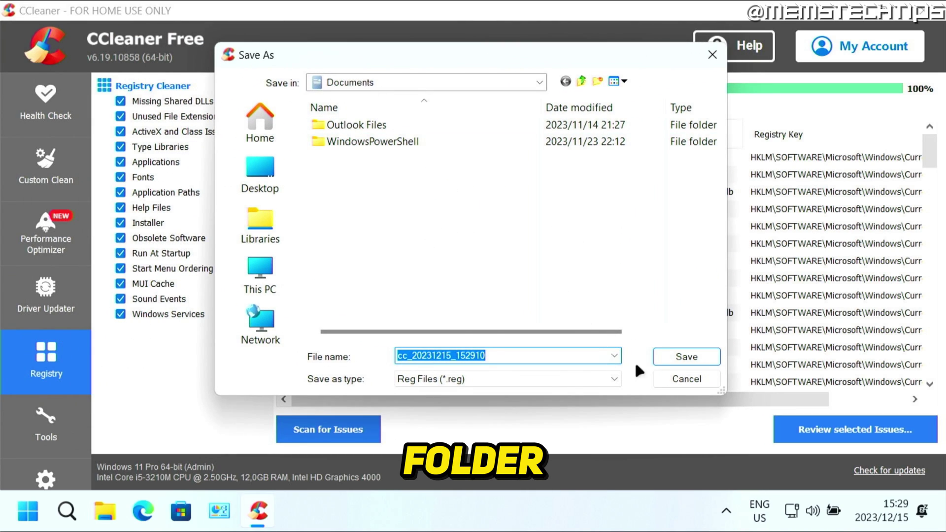
click(670, 353)
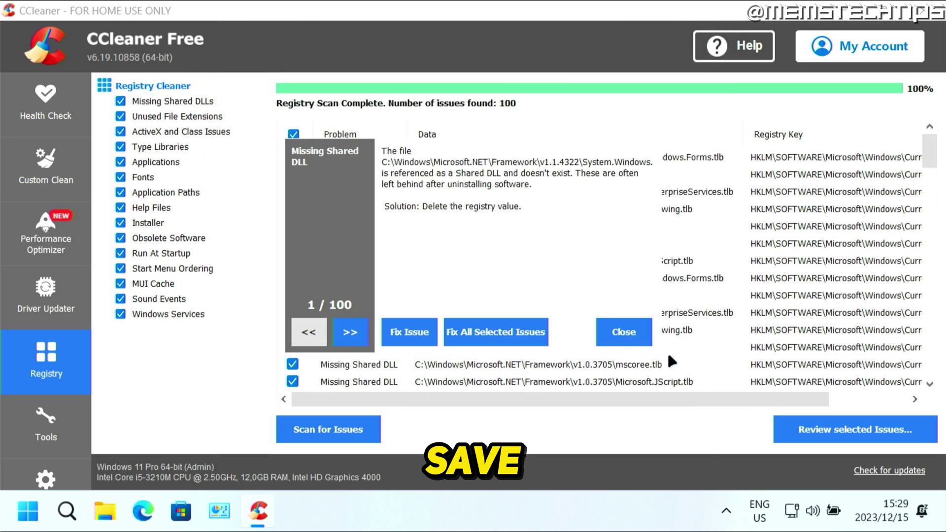
click(493, 331)
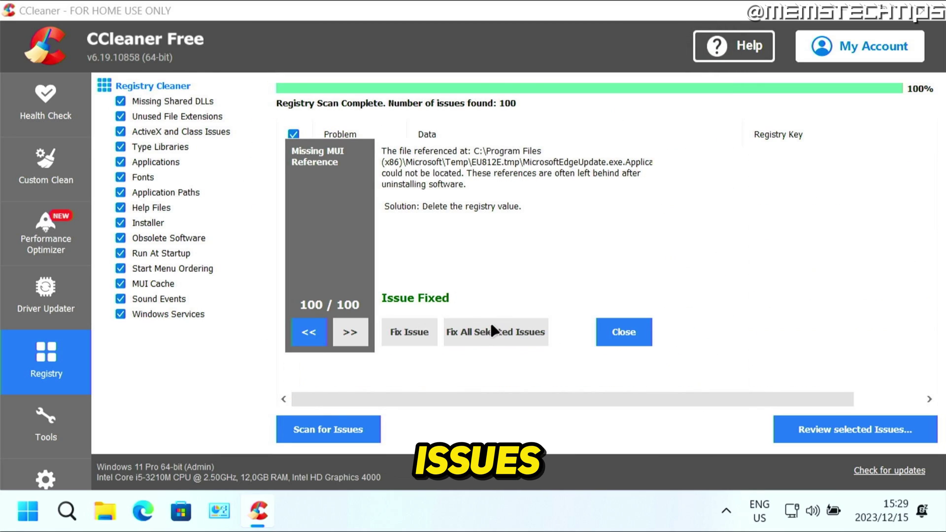
click(628, 332)
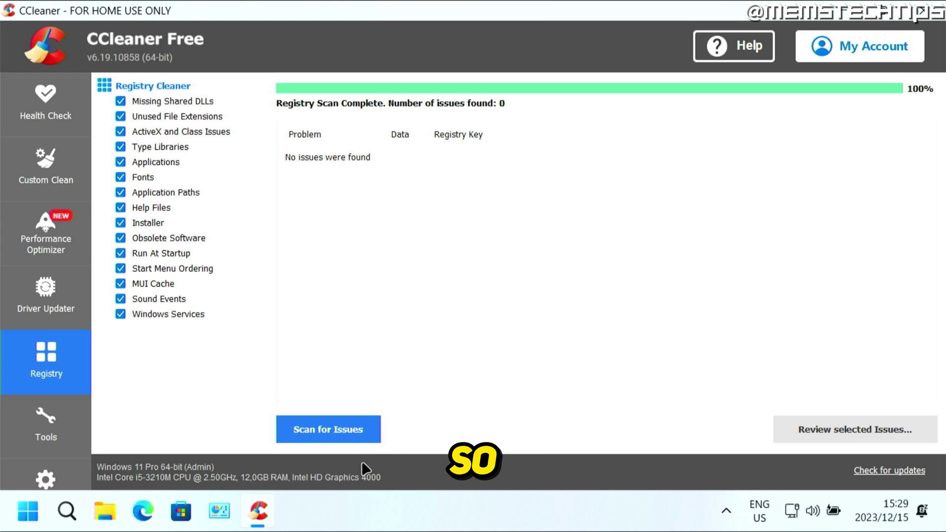
- Rescan, back up and fix the remaining 21 registry issues, then close CCleaner
click(359, 431)
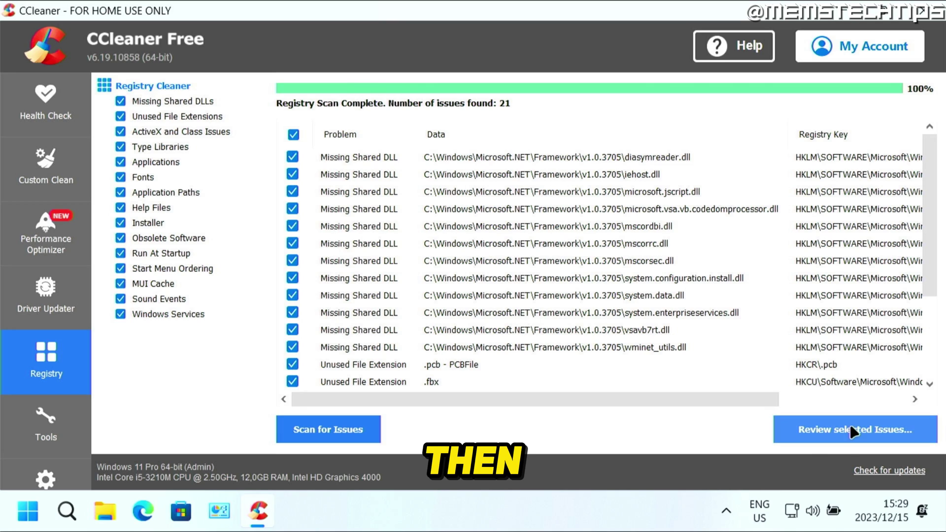
click(818, 425)
click(415, 285)
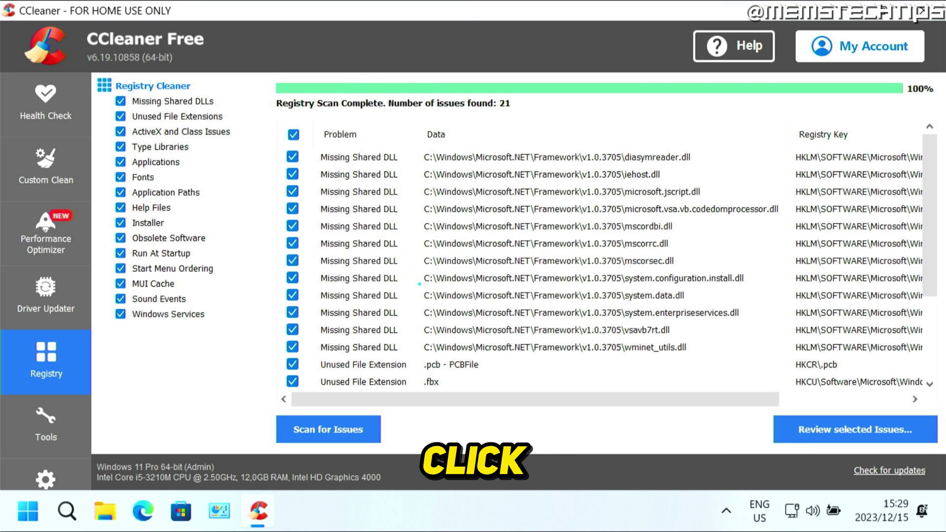
click(673, 351)
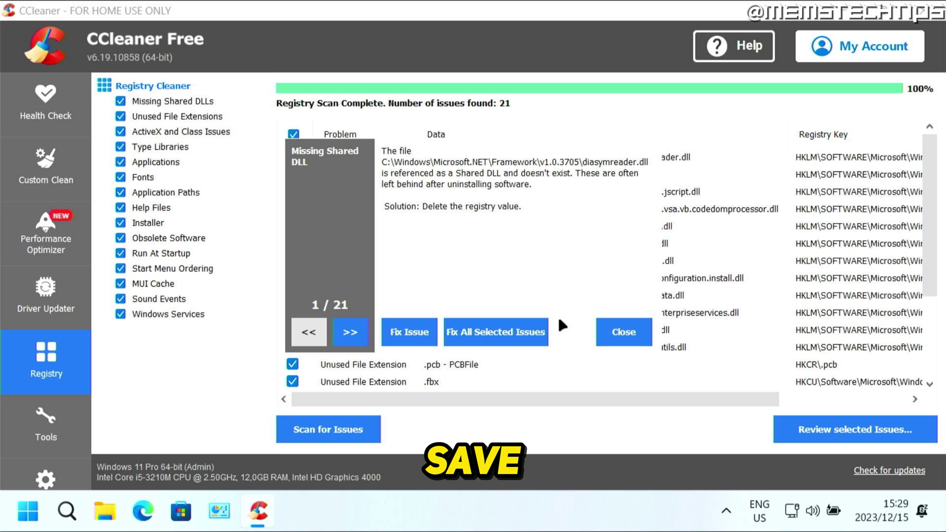
click(542, 341)
click(627, 331)
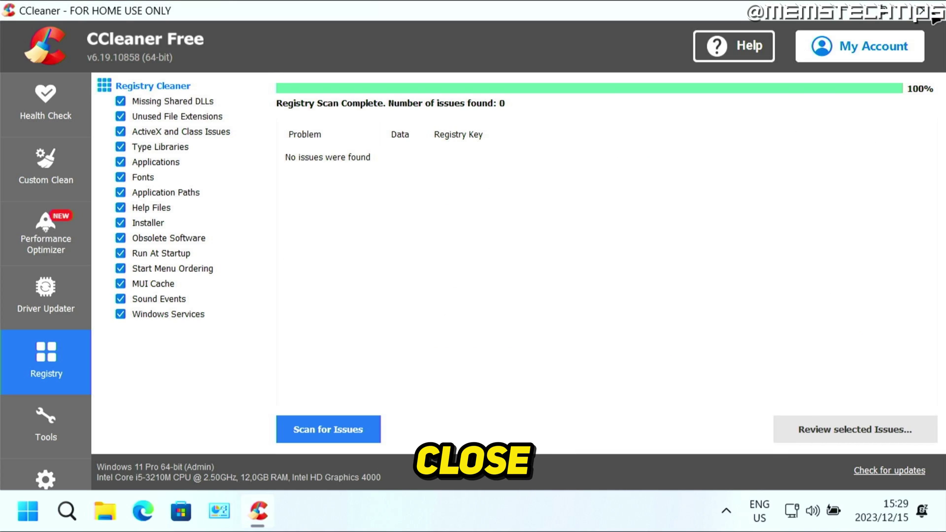
click(934, 14)
- Open Control Panel via a Windows search for 'control', keep Large icons, and open Programs and Features
click(66, 511)
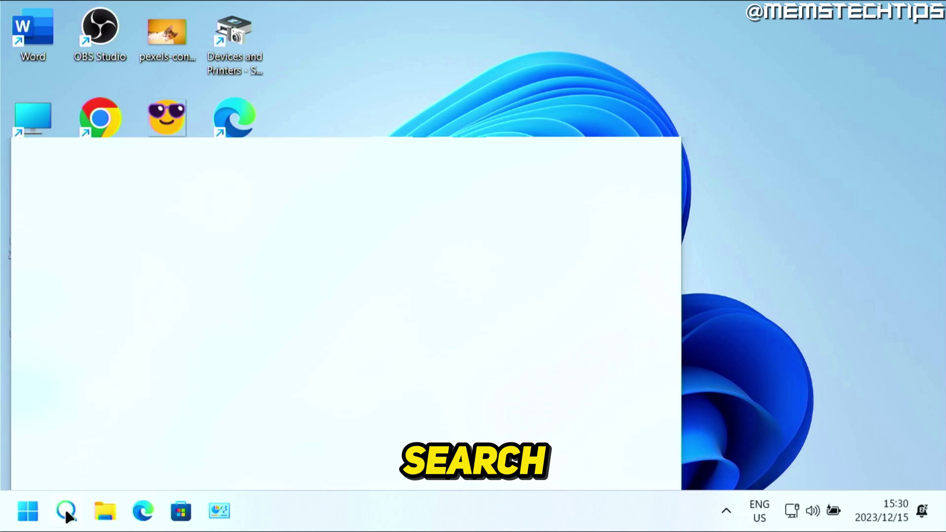
text(control)
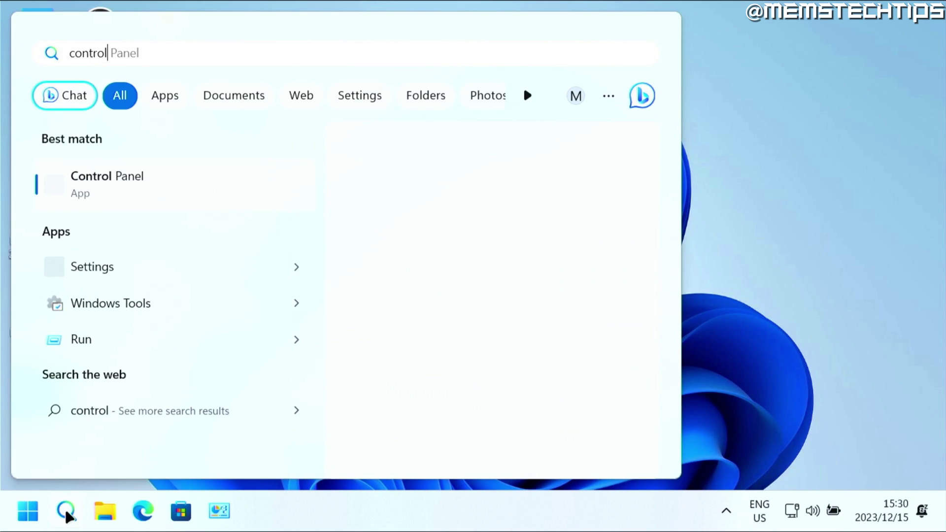
click(140, 197)
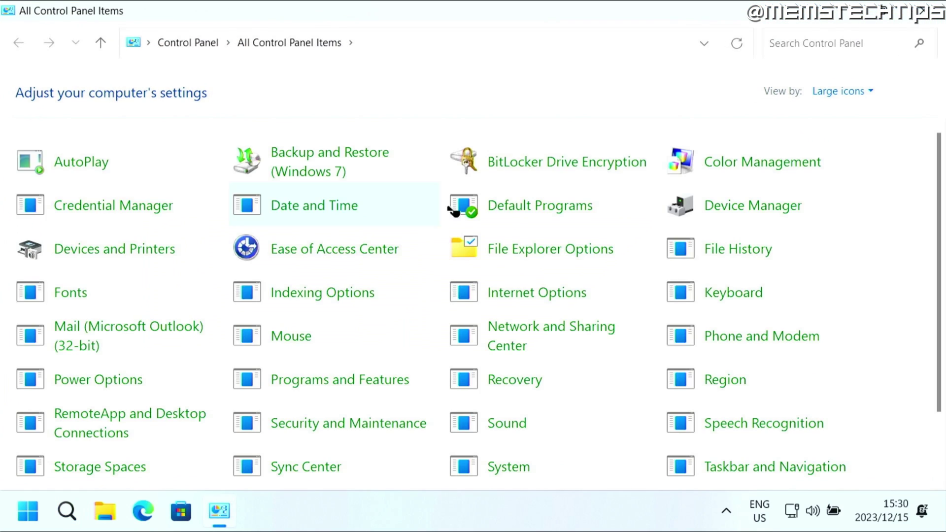
click(832, 91)
click(887, 139)
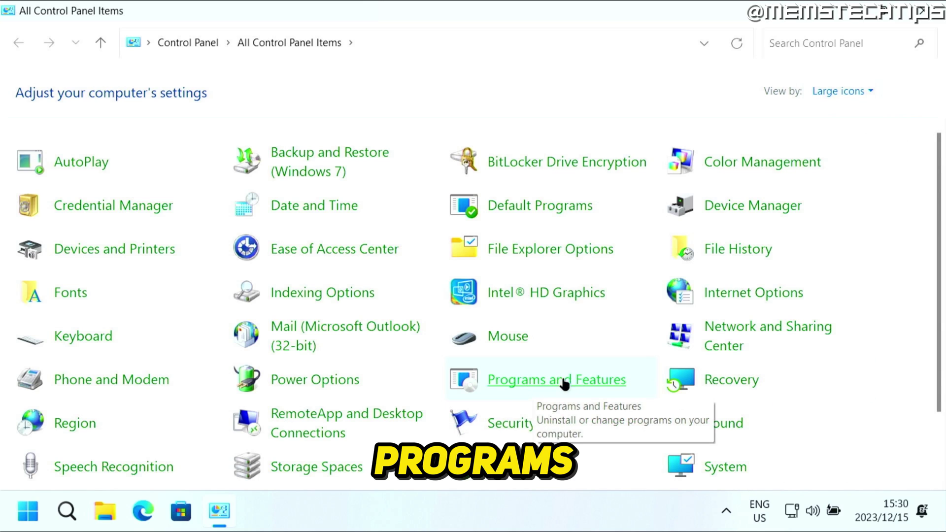
click(575, 380)
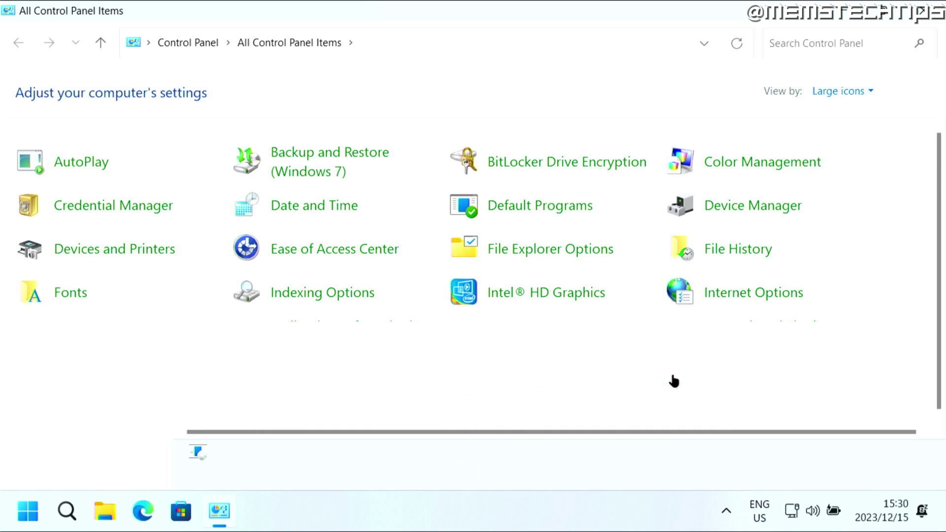
- Uninstall CCleaner through its uninstaller, leaving 16 programs, and select Malwarebytes in the list
click(290, 174)
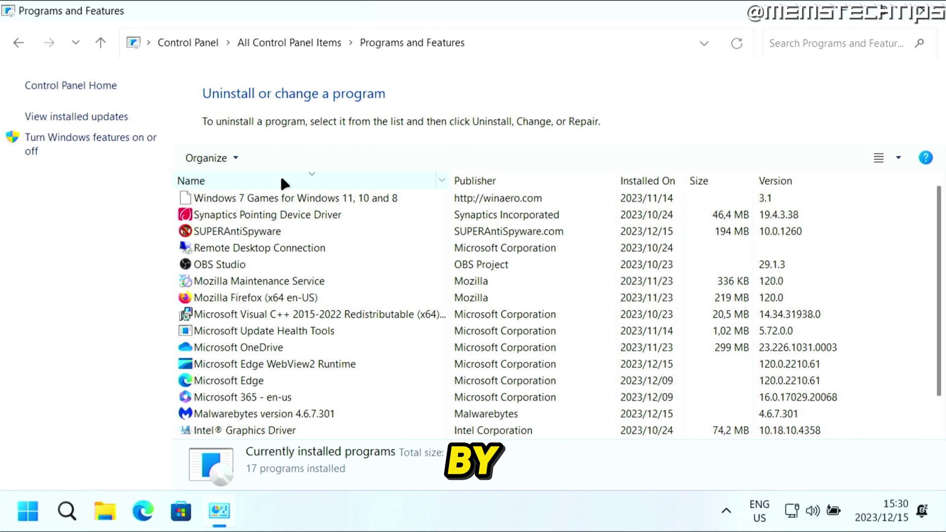
click(280, 174)
click(230, 192)
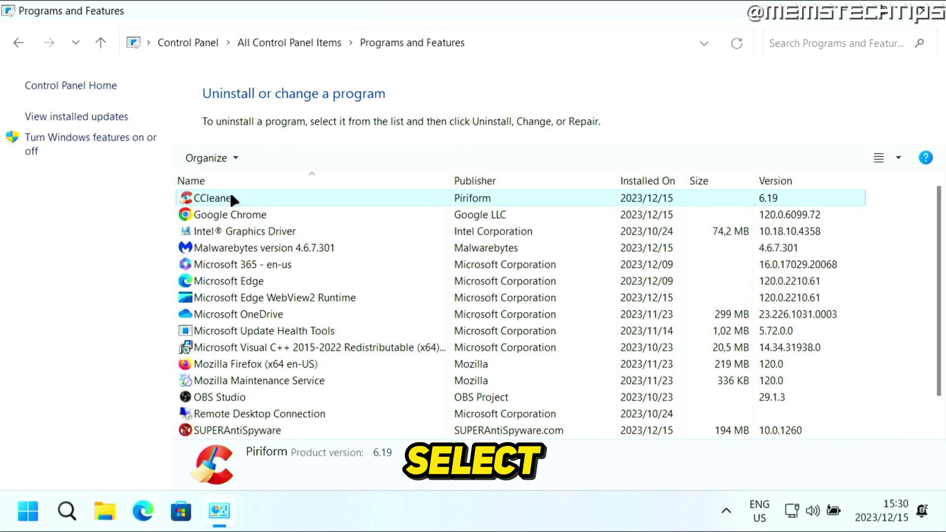
click(291, 159)
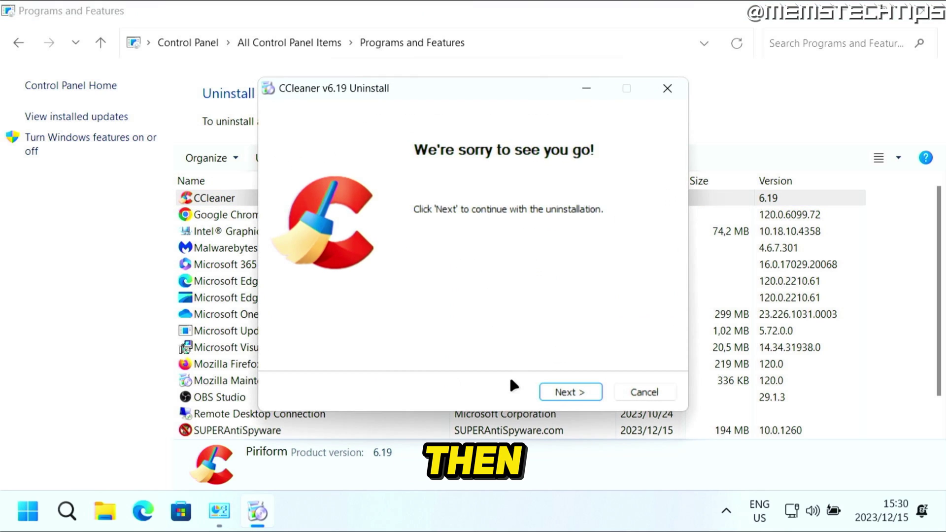
click(564, 391)
click(565, 398)
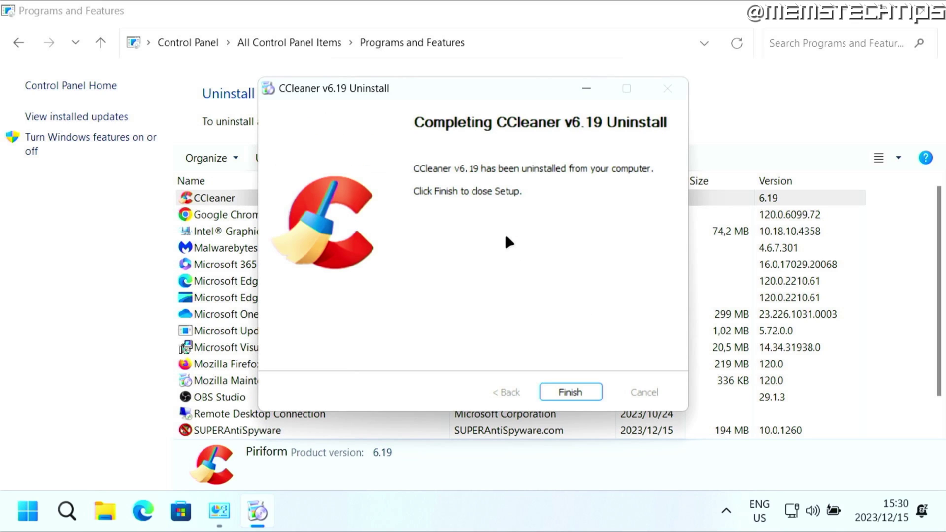
click(550, 397)
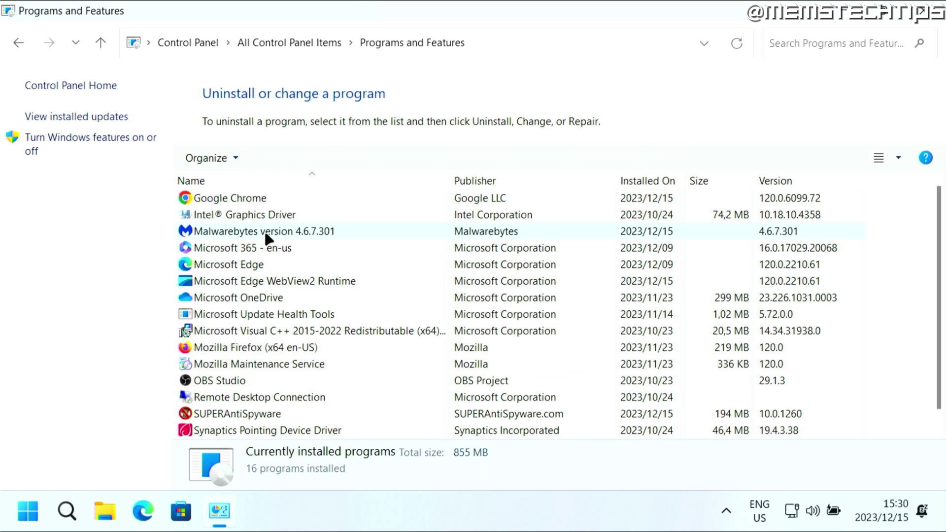
click(264, 230)
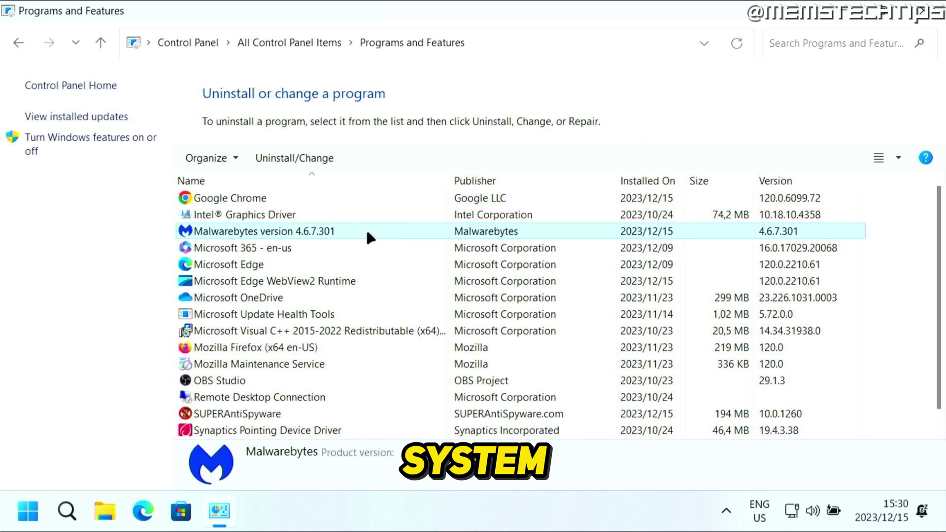
- Uninstall SUPERAntiSpyware including its settings, logs and quarantined items, then select Malwarebytes
scroll(939, 241, down, 1)
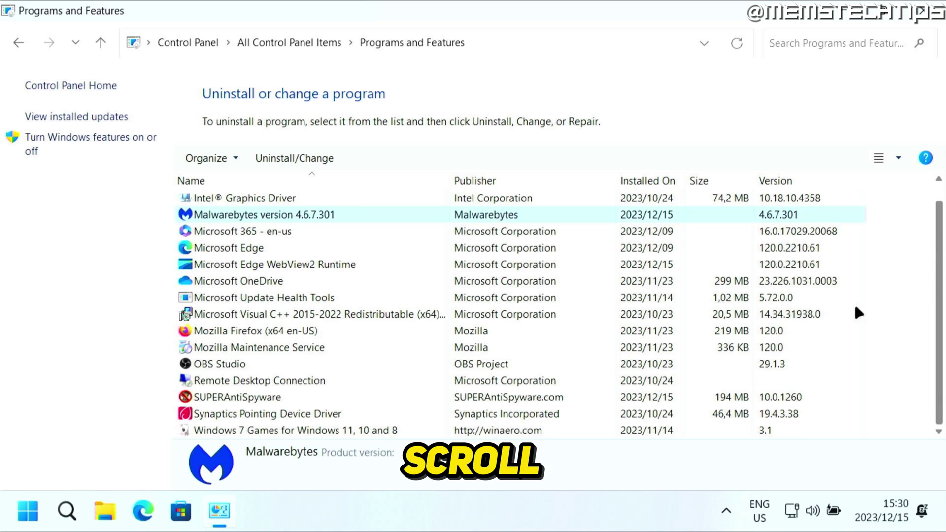
click(250, 393)
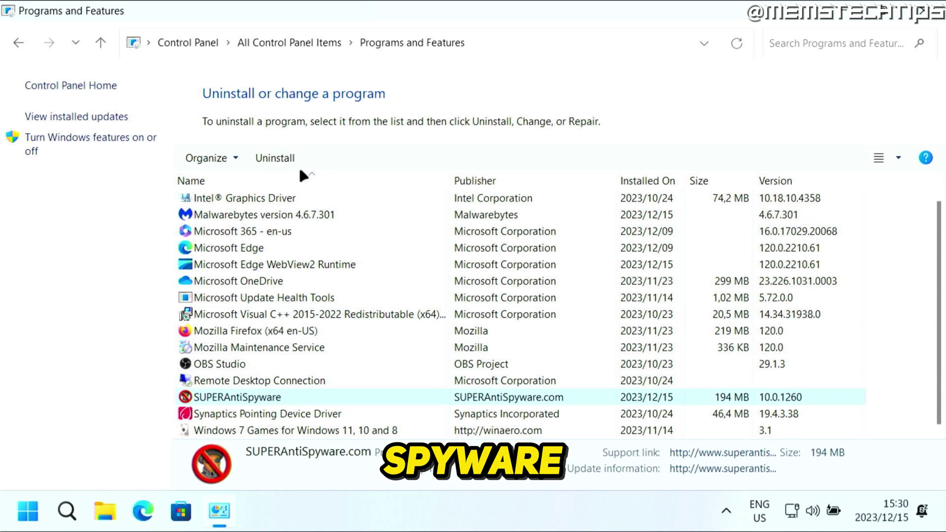
click(280, 160)
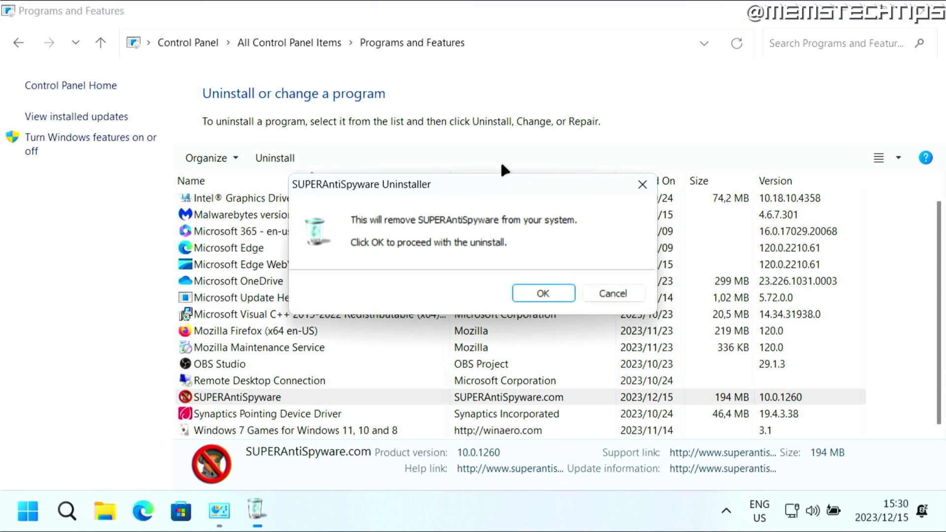
click(560, 295)
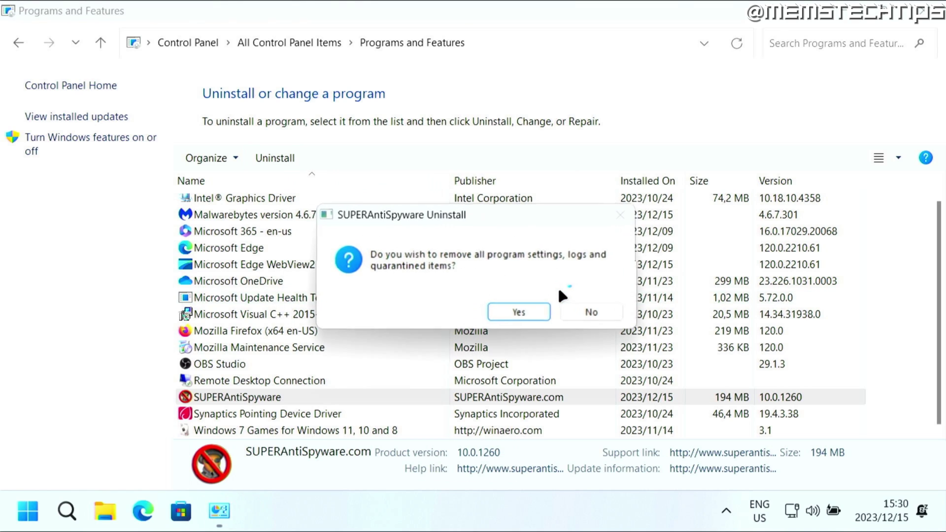
click(520, 315)
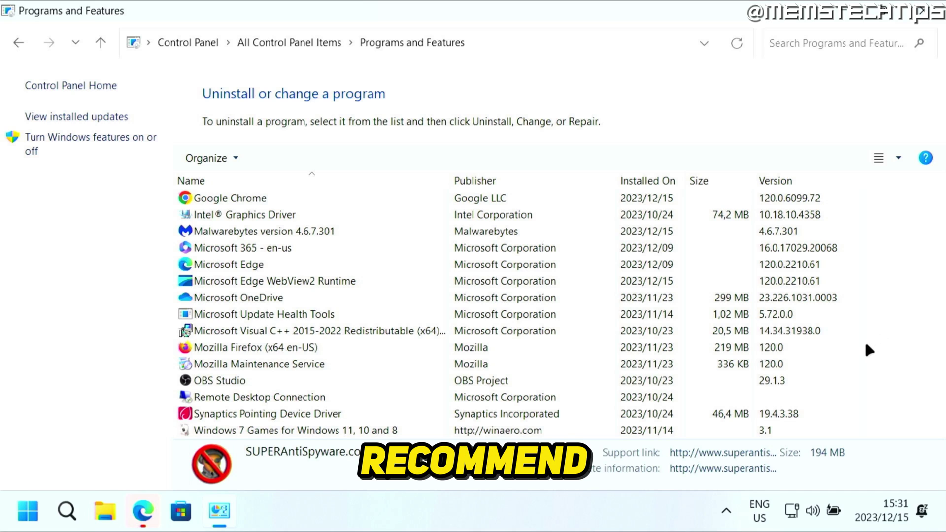
click(275, 234)
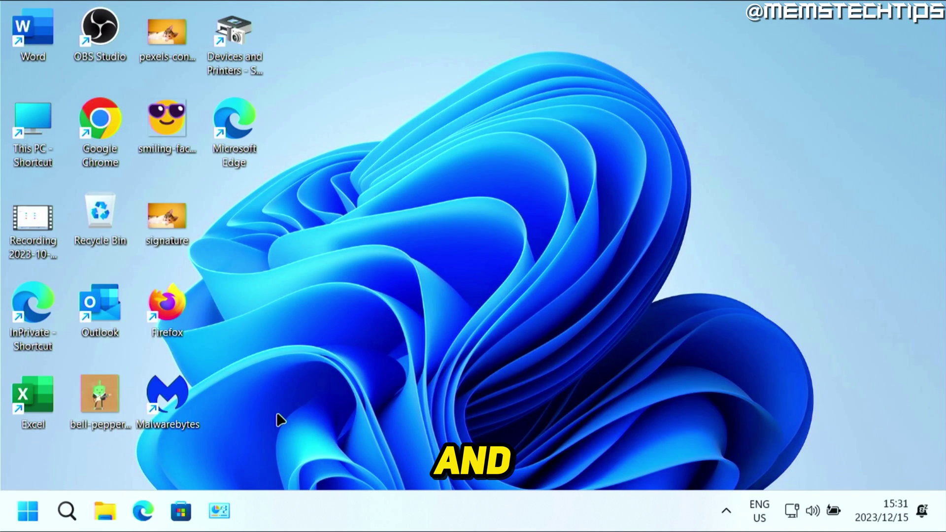
- Search for 'windows securi' and launch Windows Security
click(68, 511)
text(windows securi)
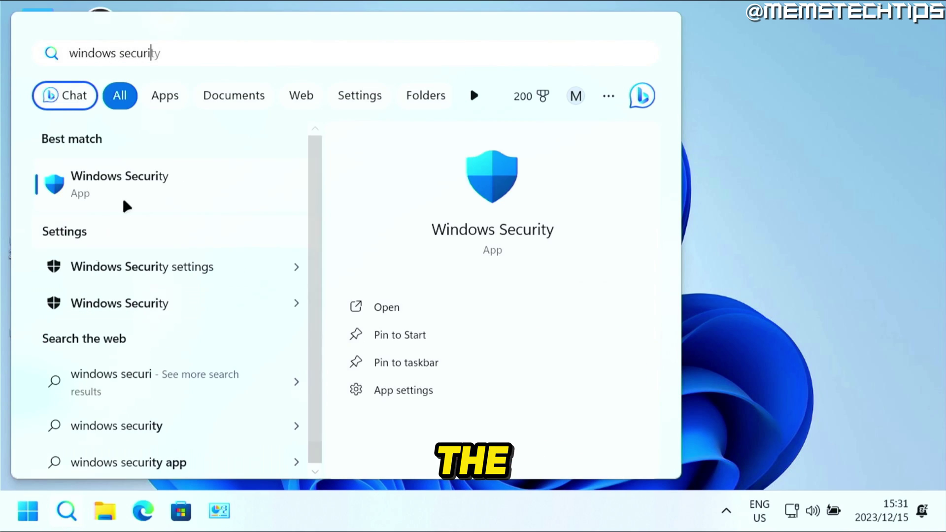
click(132, 183)
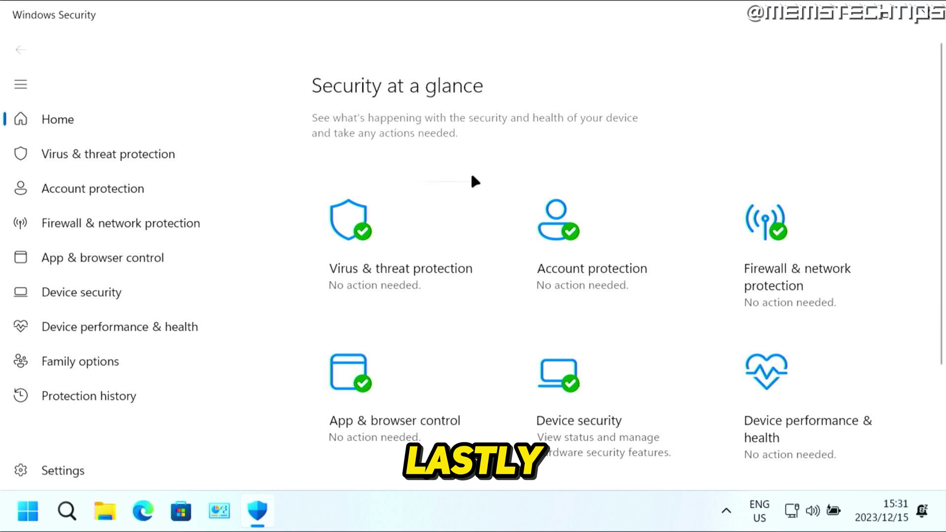
- Start a Full scan from the Virus & threat protection scan options
click(404, 231)
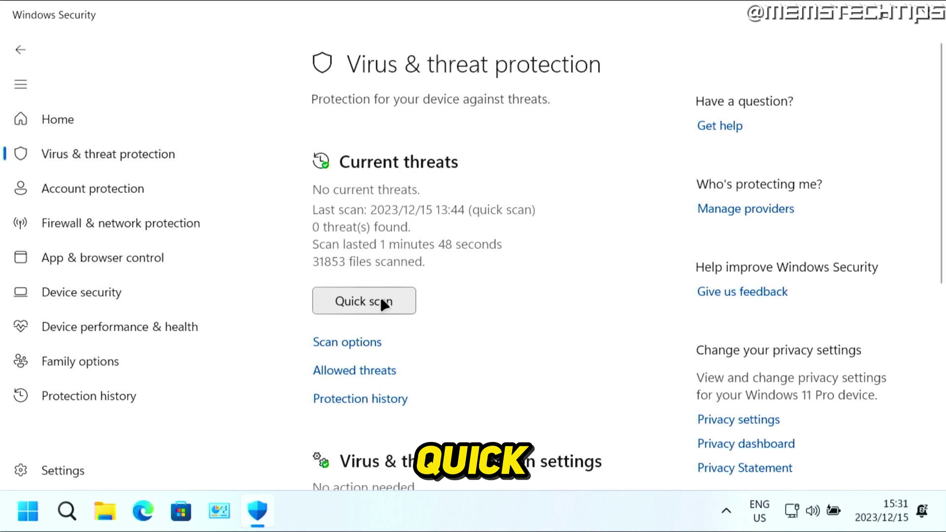
click(351, 344)
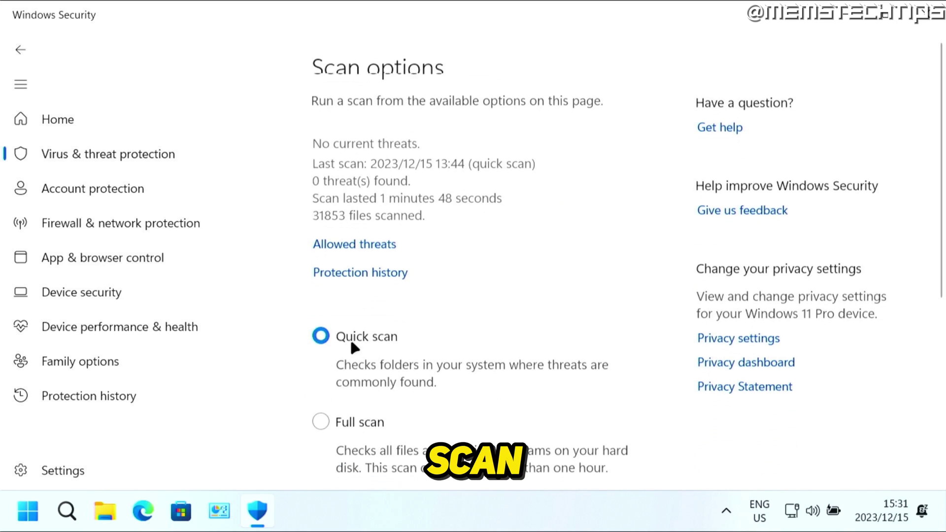
scroll(351, 345, down, 4)
click(322, 214)
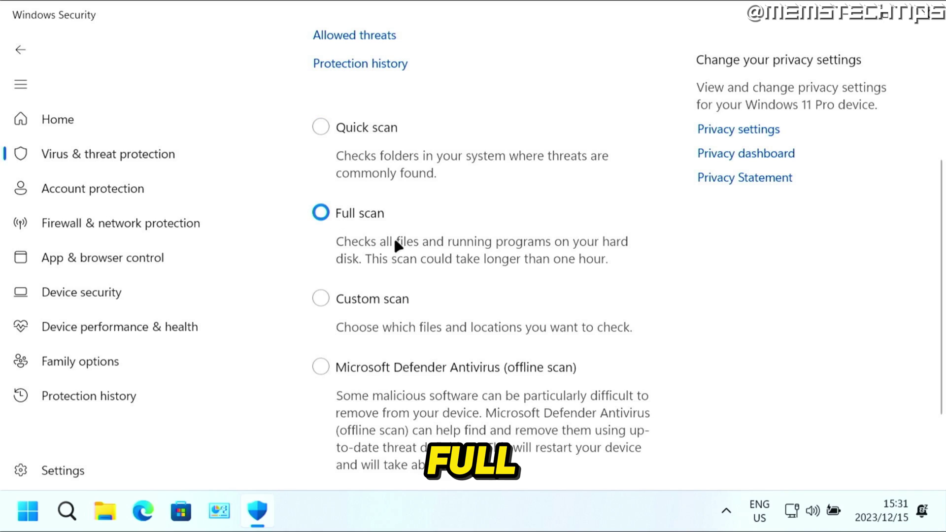
scroll(429, 246, down, 2)
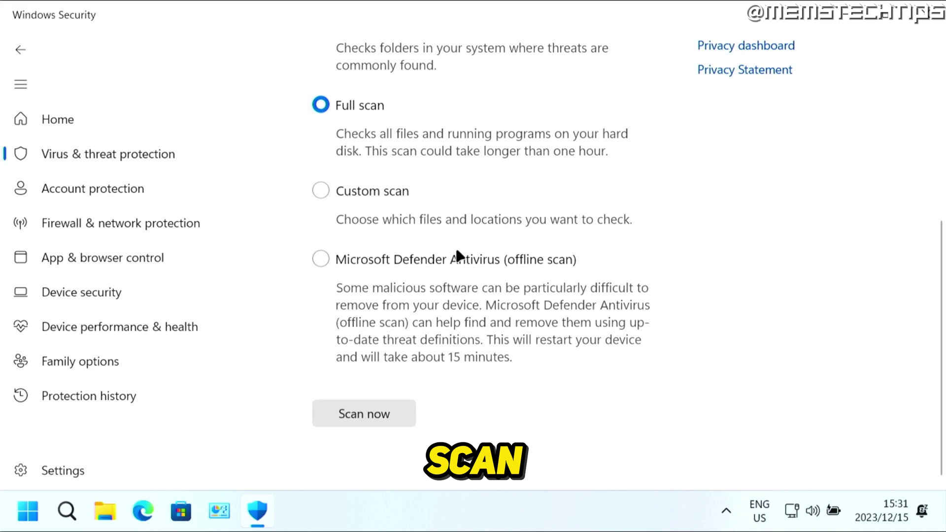
click(398, 413)
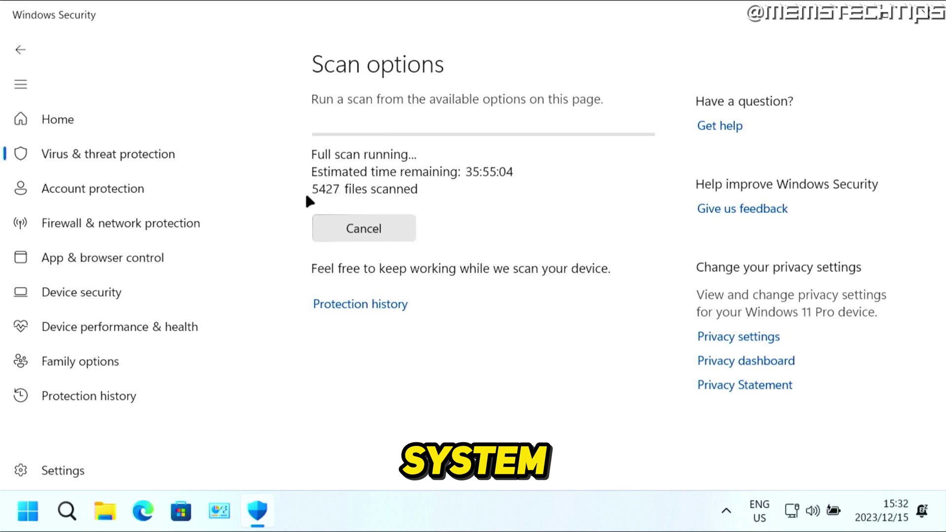
- Launch Malwarebytes Free from its hidden system tray icon
click(728, 510)
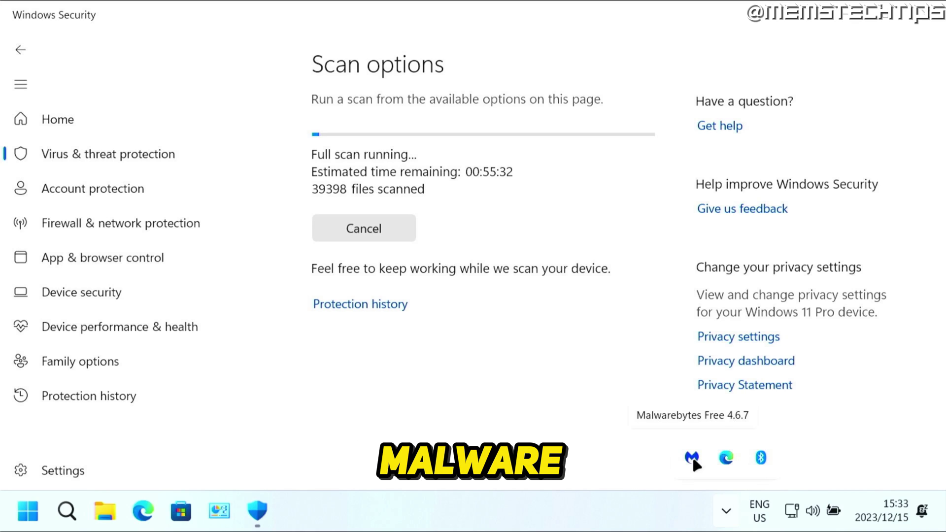
click(694, 461)
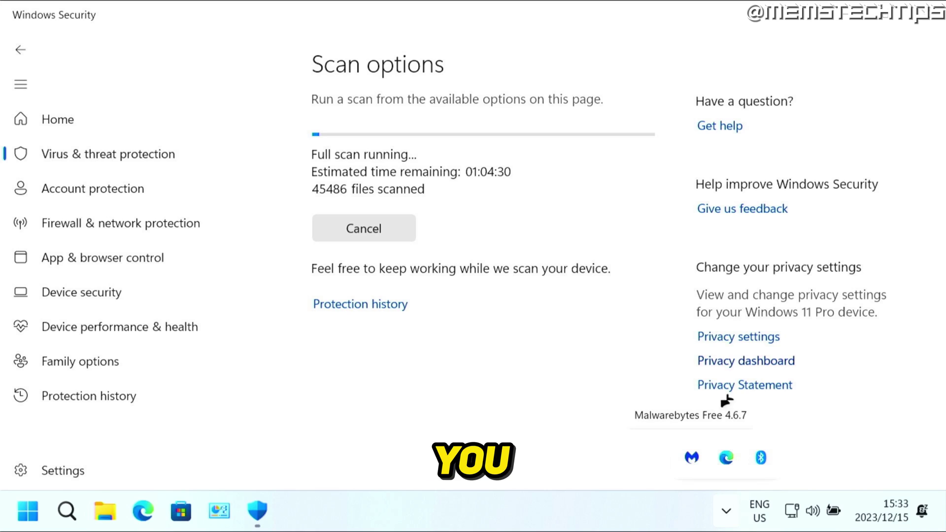
click(692, 458)
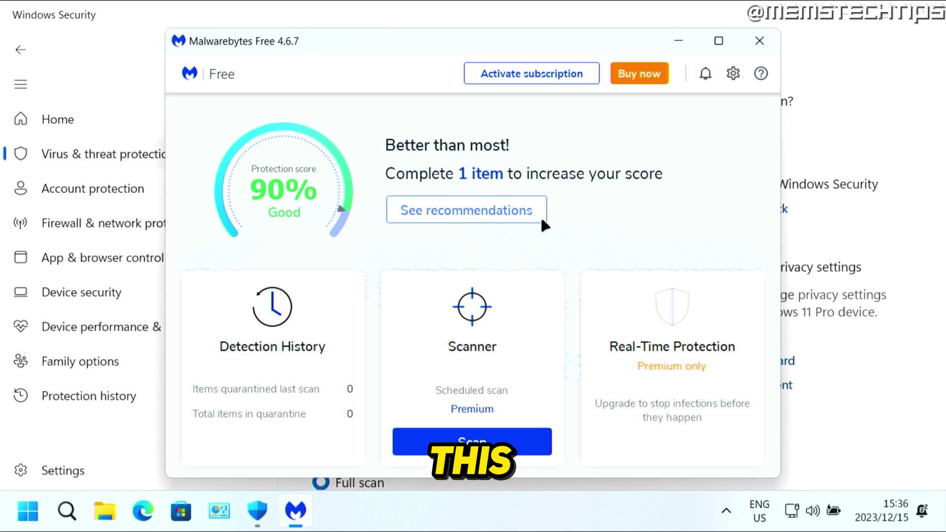
- Restart the PC from the Start button's Shut down or sign out menu
right_click(30, 514)
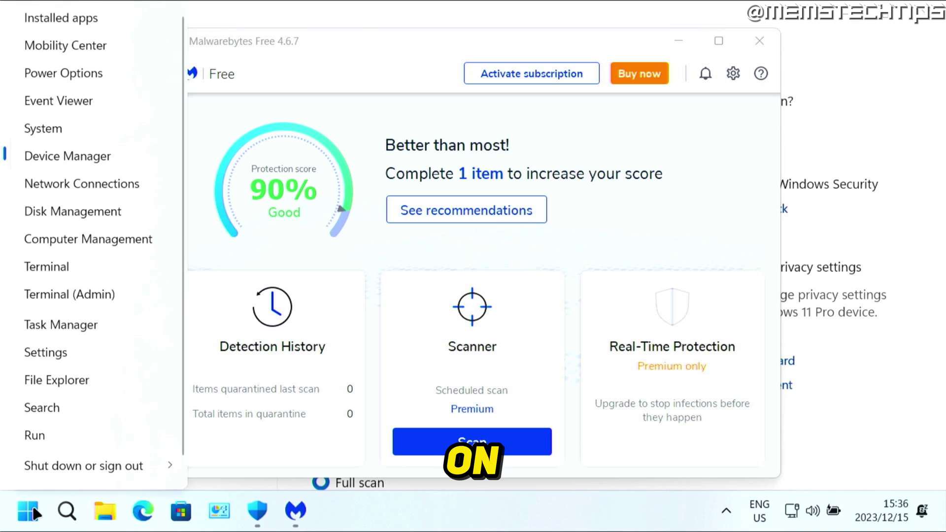
mouse_move(76, 466)
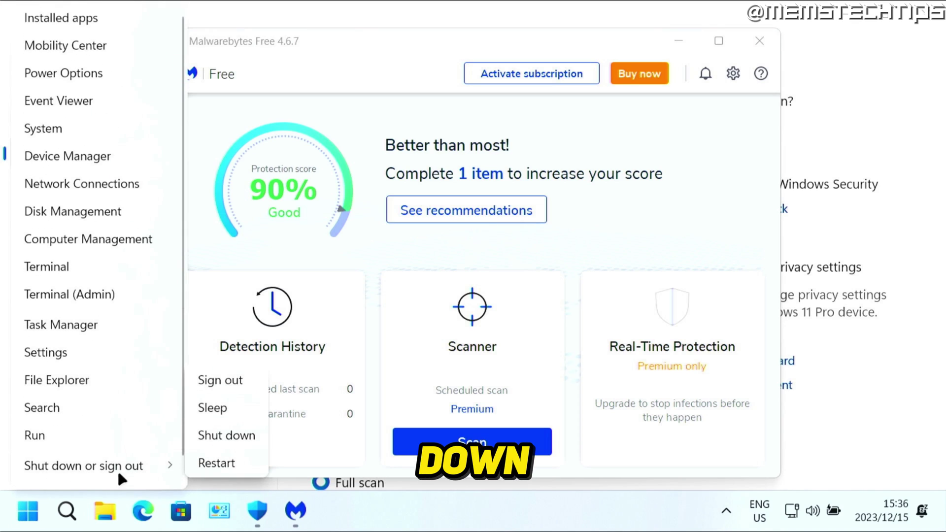
click(217, 463)
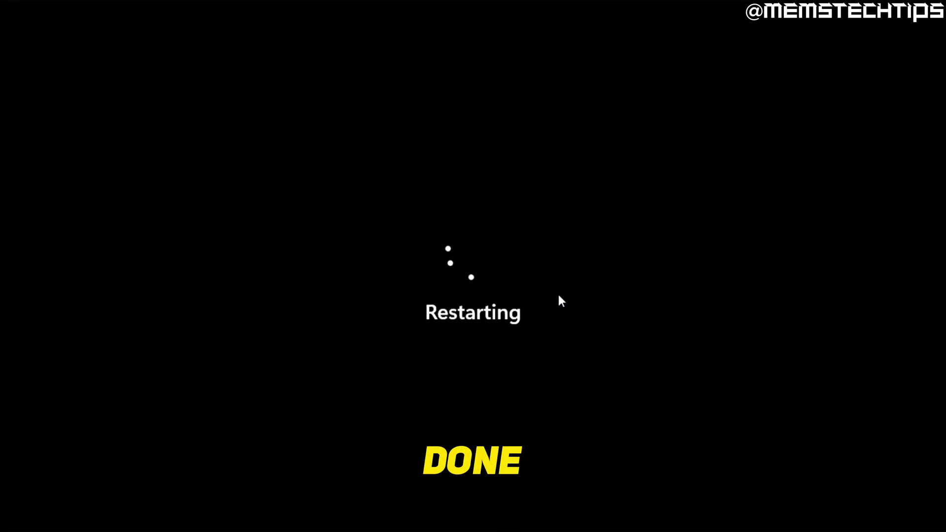